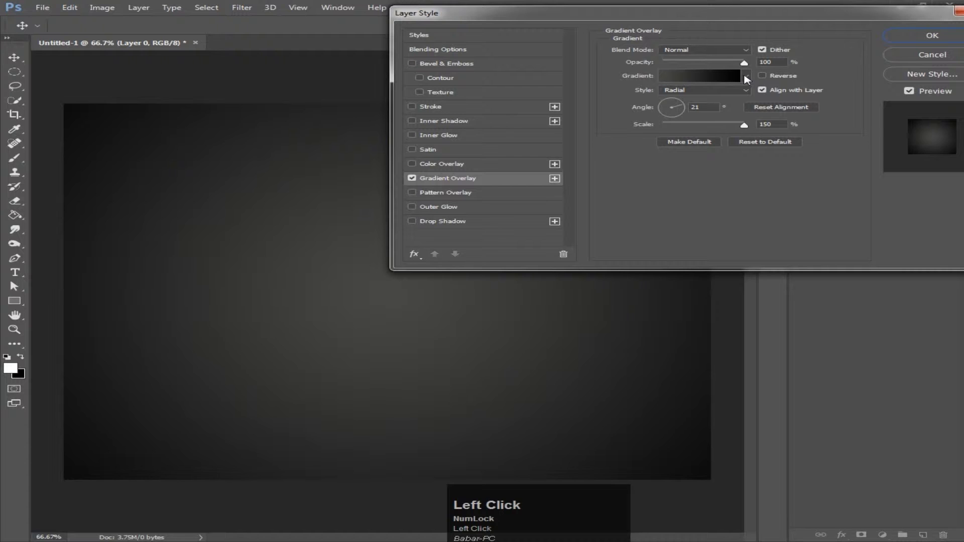
Check the dark radial gradient's color stops and apply the Gradient Overlay to the background layer.
click(745, 76)
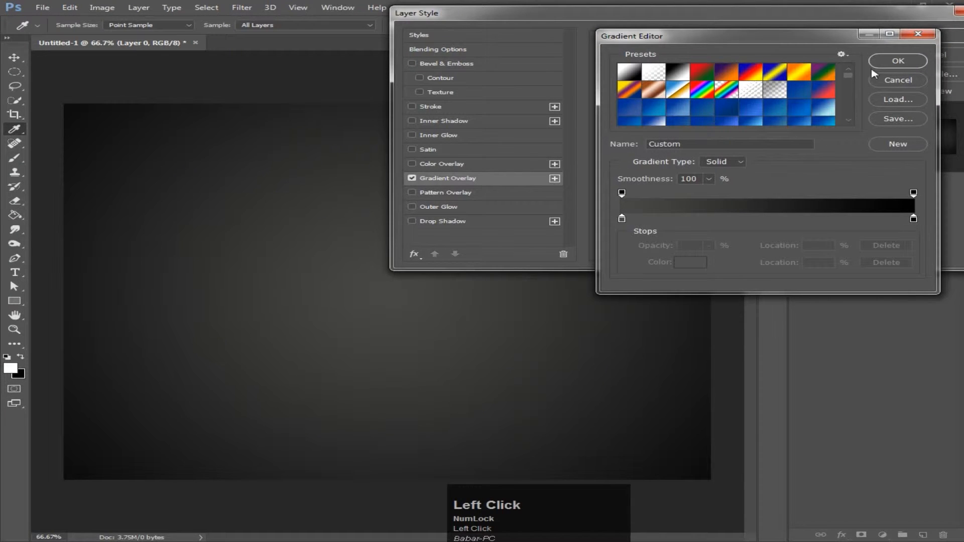
click(886, 62)
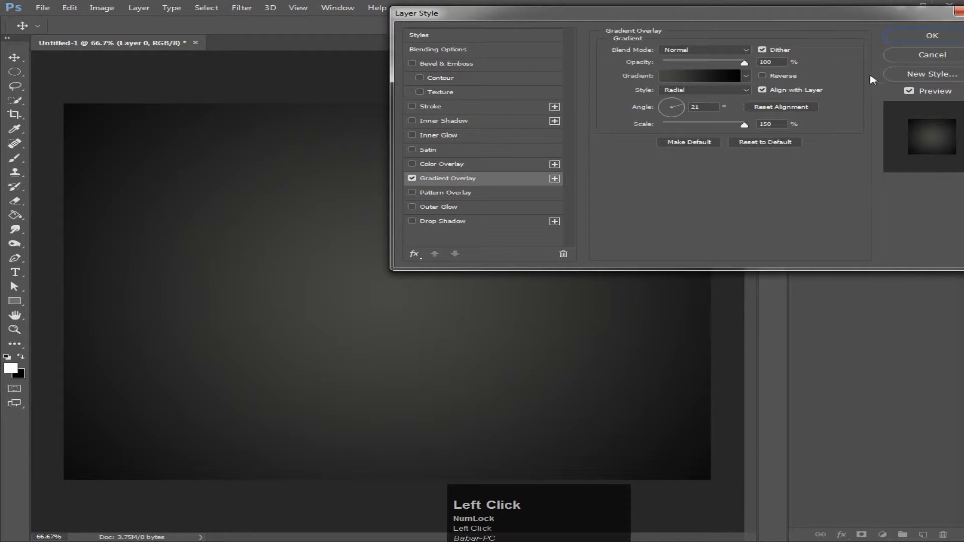
click(929, 36)
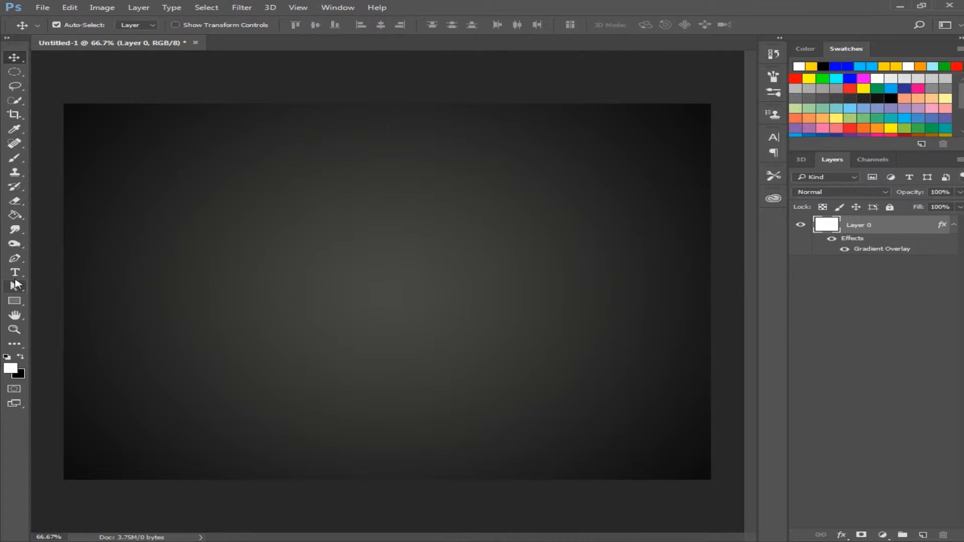
Add a horizontal text layer containing the capital letter D in the left part of the canvas.
right_click(19, 272)
click(86, 276)
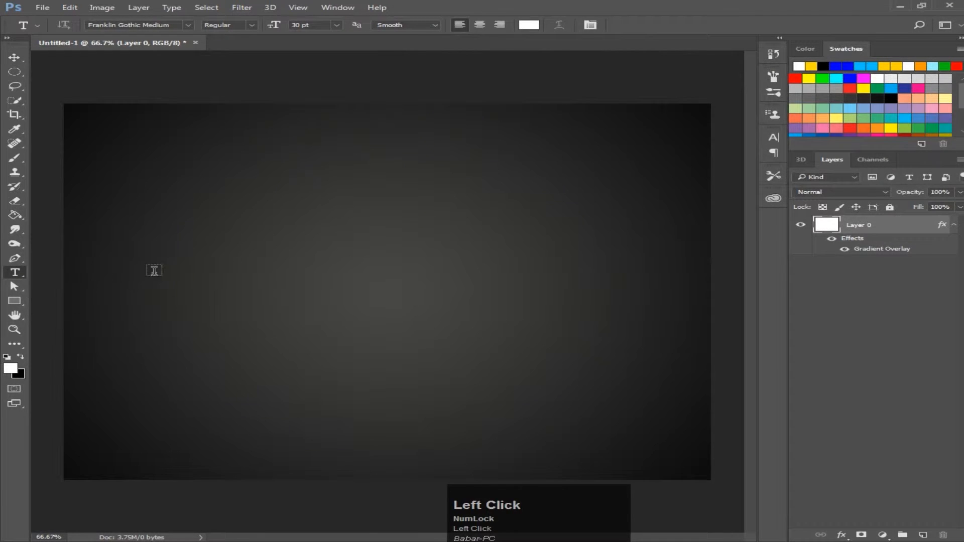
click(190, 259)
key(Tab)
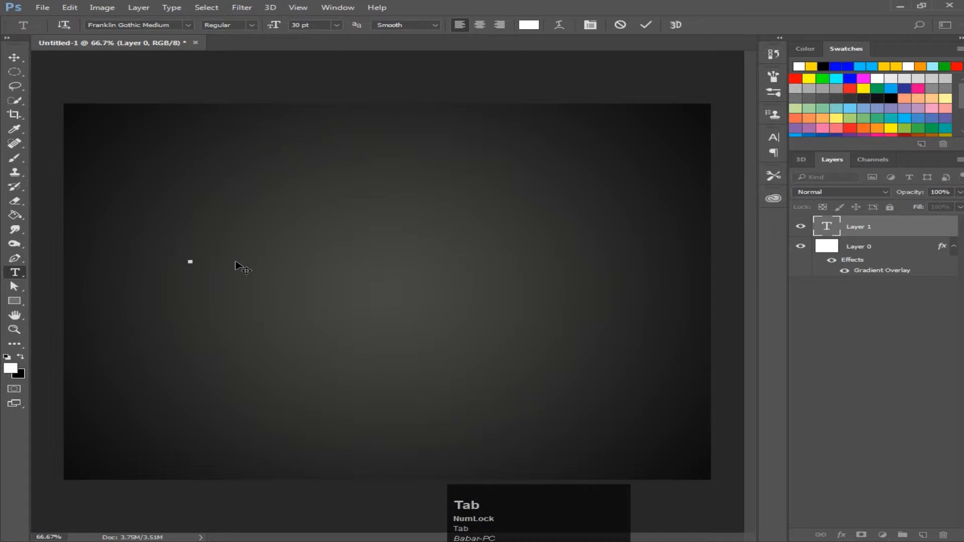
key(Caps_Lock)
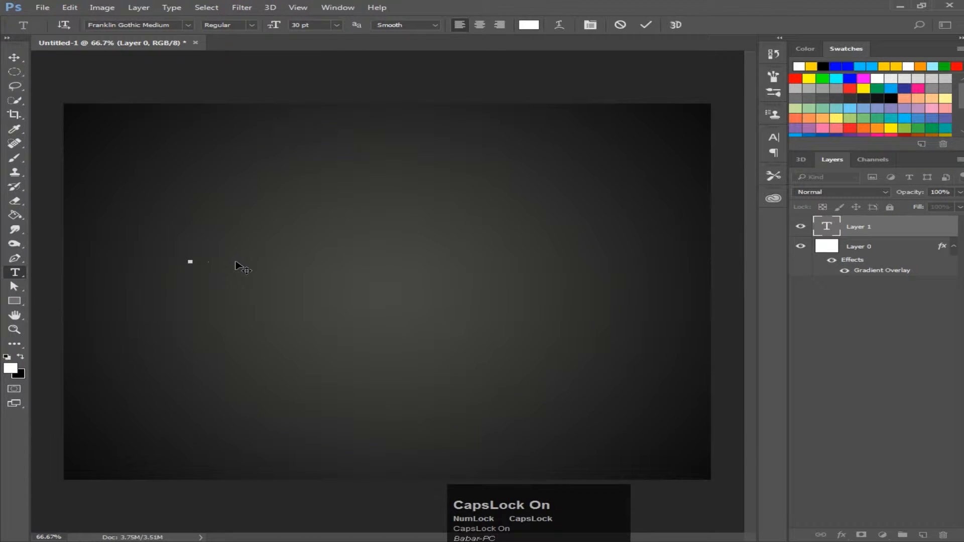
key(BackSpace)
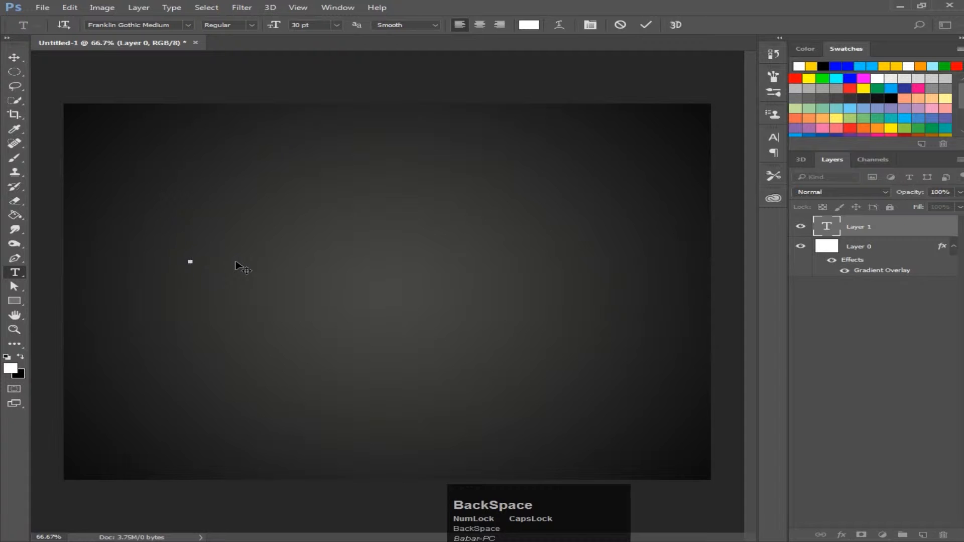
key(Num_Lock)
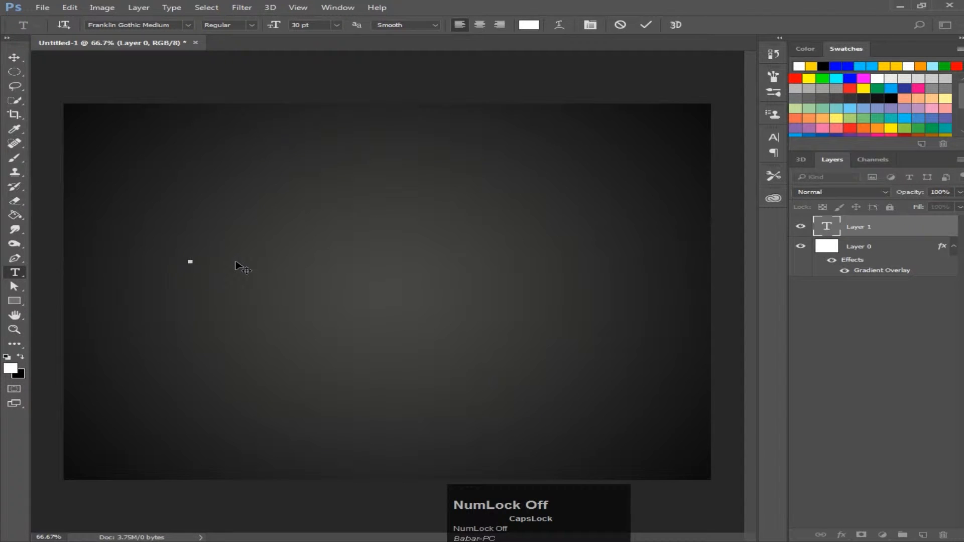
key(Caps_Lock)
text(D)
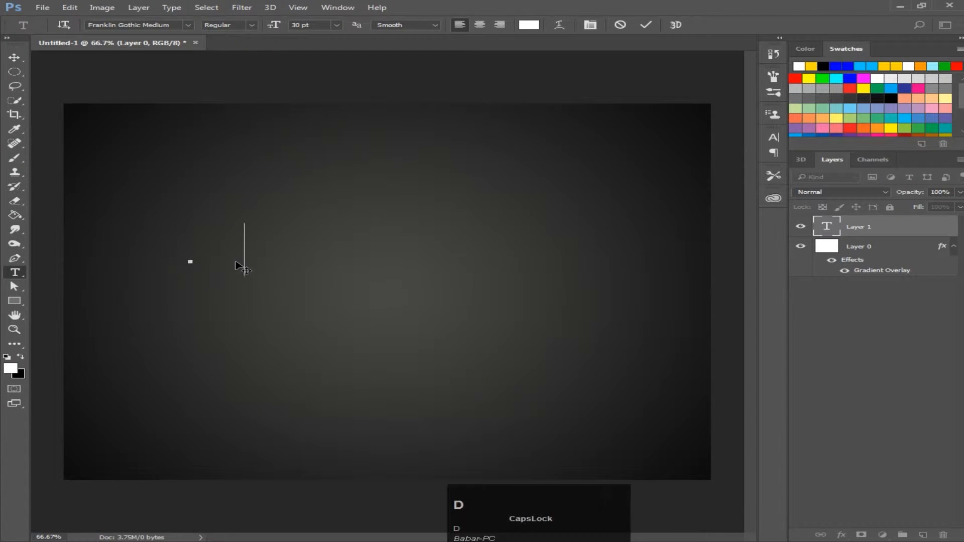
click(646, 24)
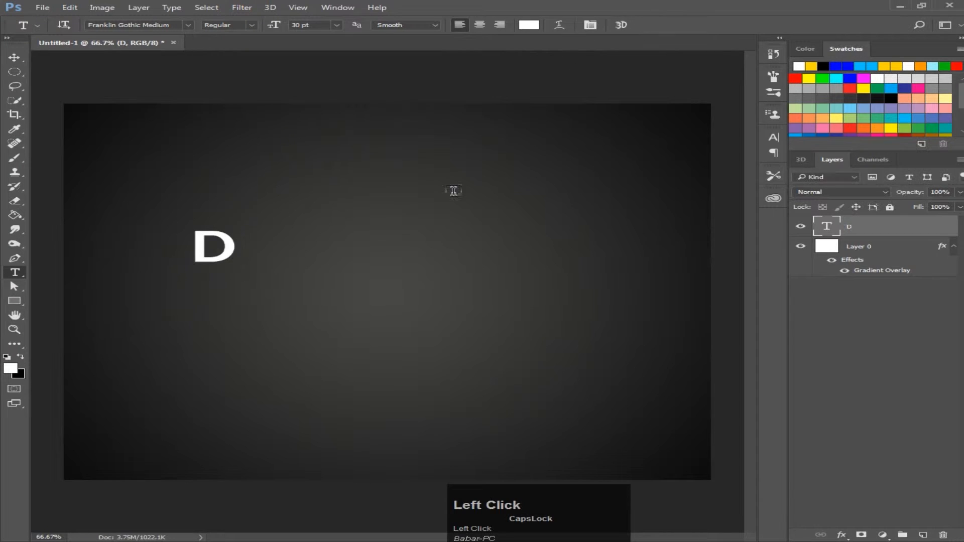
Add three separate text layers for the letters E, L and L, spaced out to the right of the D.
click(345, 245)
text(E)
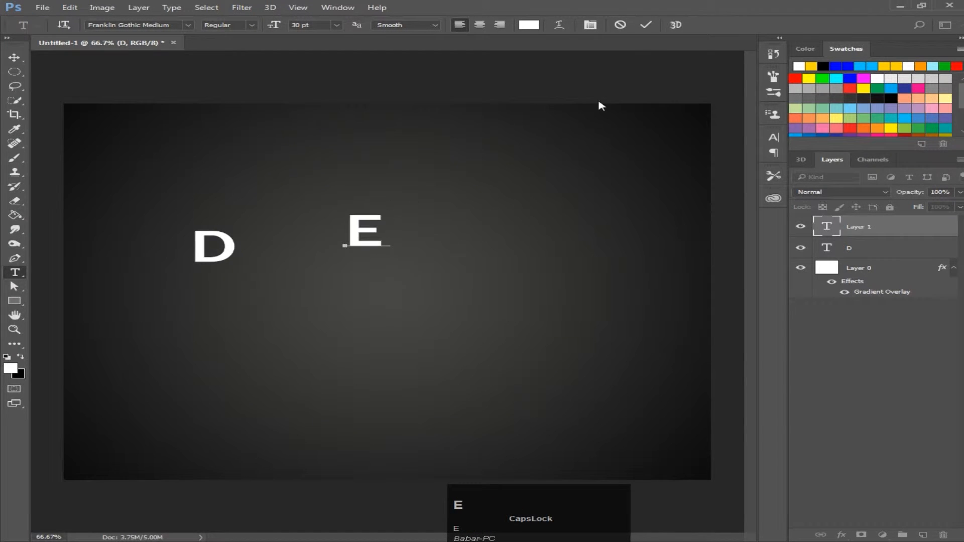
click(646, 25)
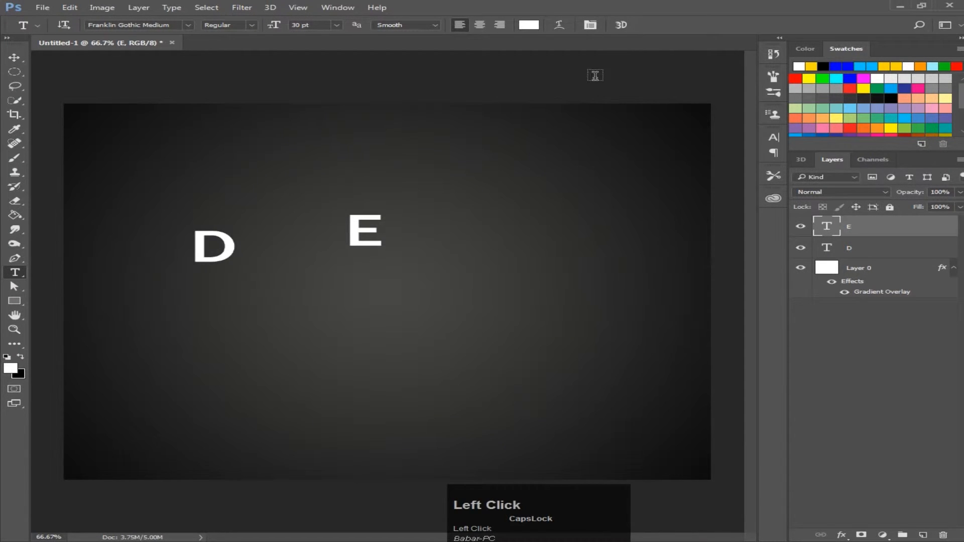
click(424, 269)
text(L)
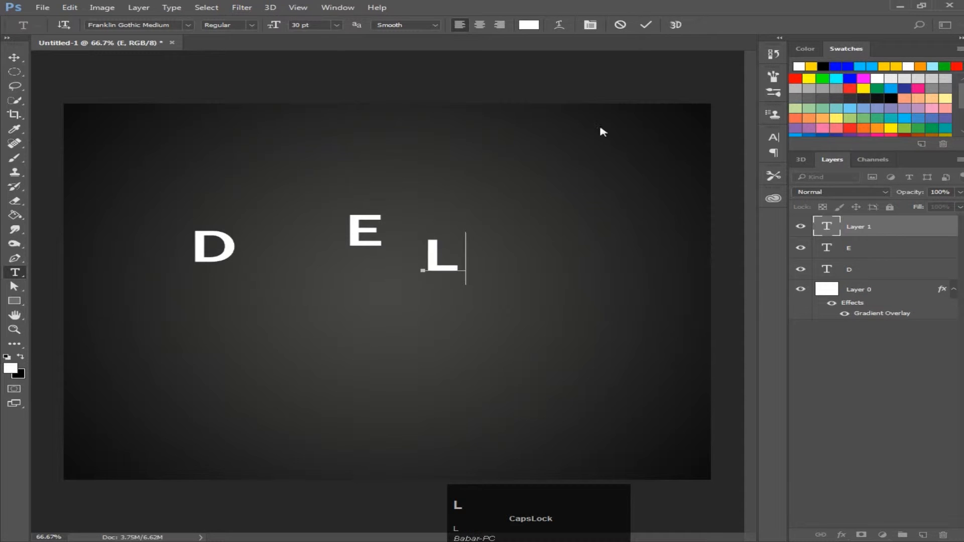
click(647, 24)
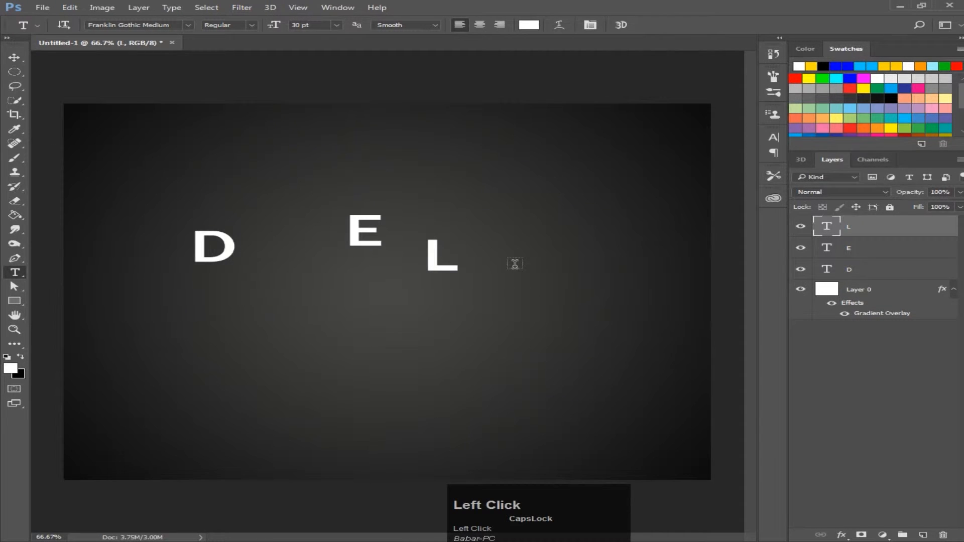
click(517, 258)
text(L)
click(646, 25)
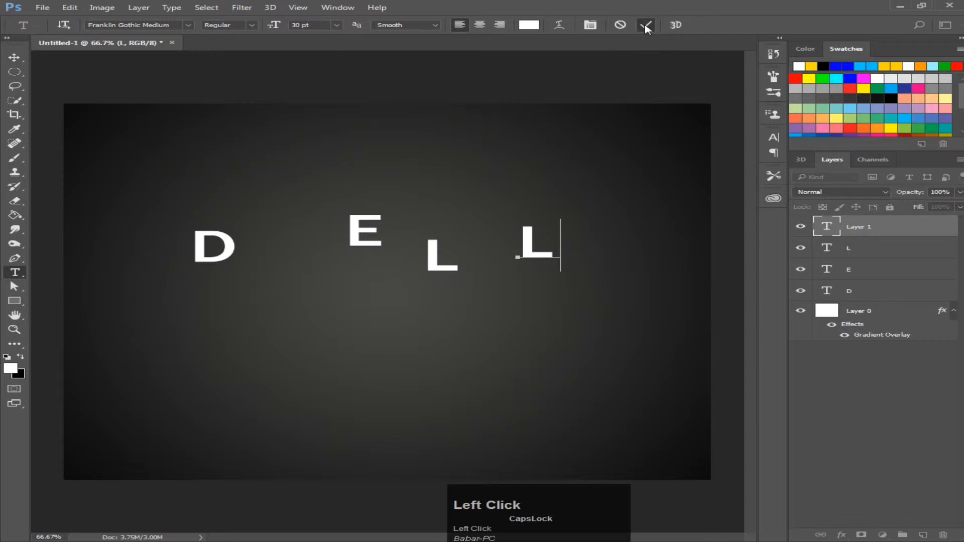
Move the four letter layers side by side on one baseline so they spell DELL.
click(14, 57)
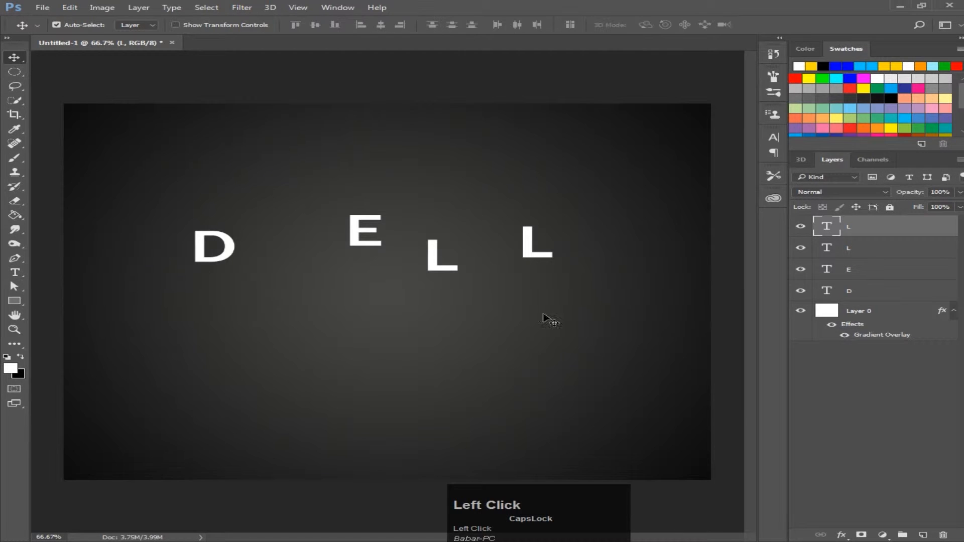
click(875, 295)
click(871, 273)
click(866, 251)
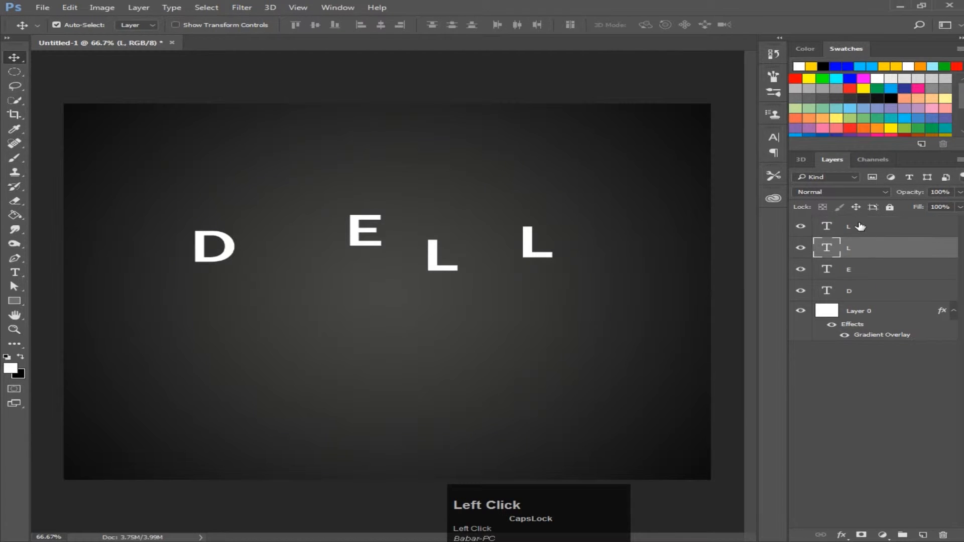
click(859, 227)
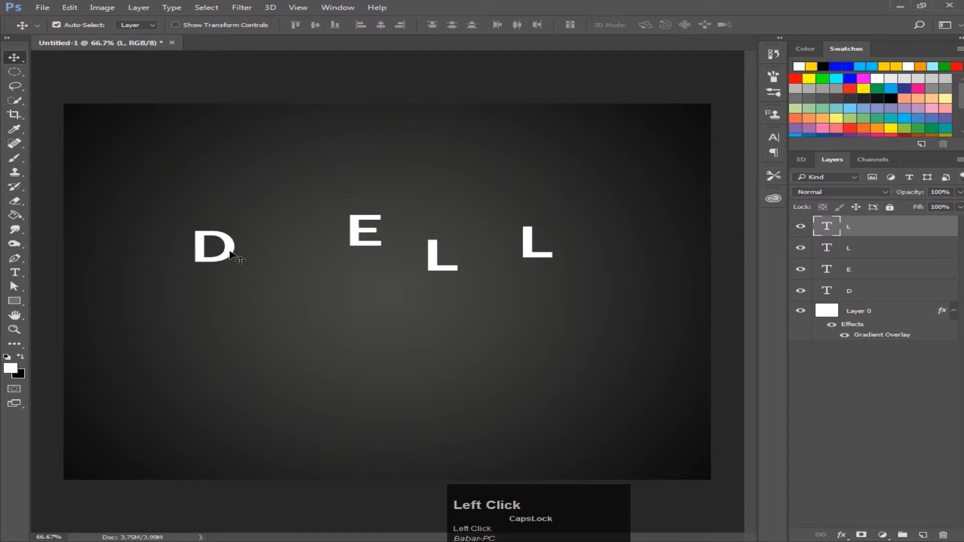
drag(236, 254, 307, 277)
drag(356, 241, 313, 284)
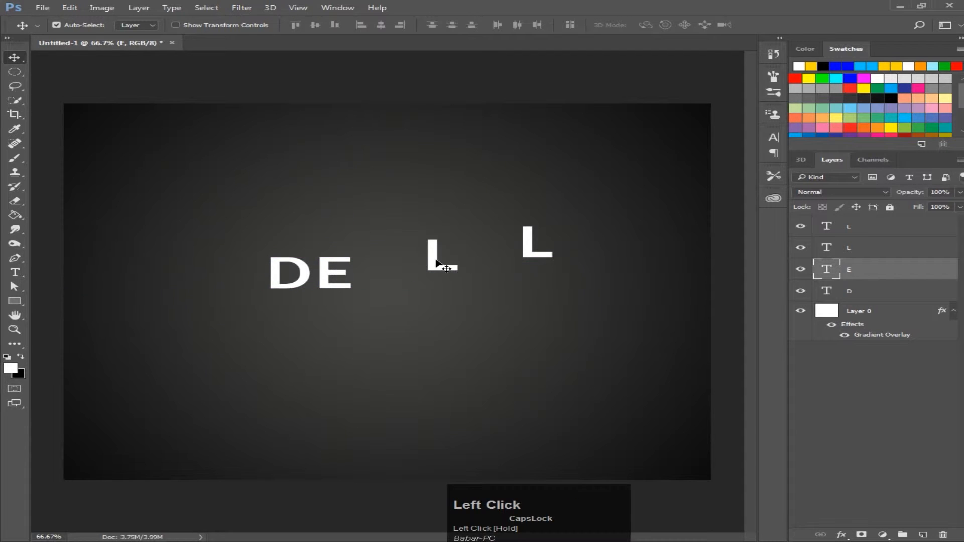
drag(437, 264, 370, 279)
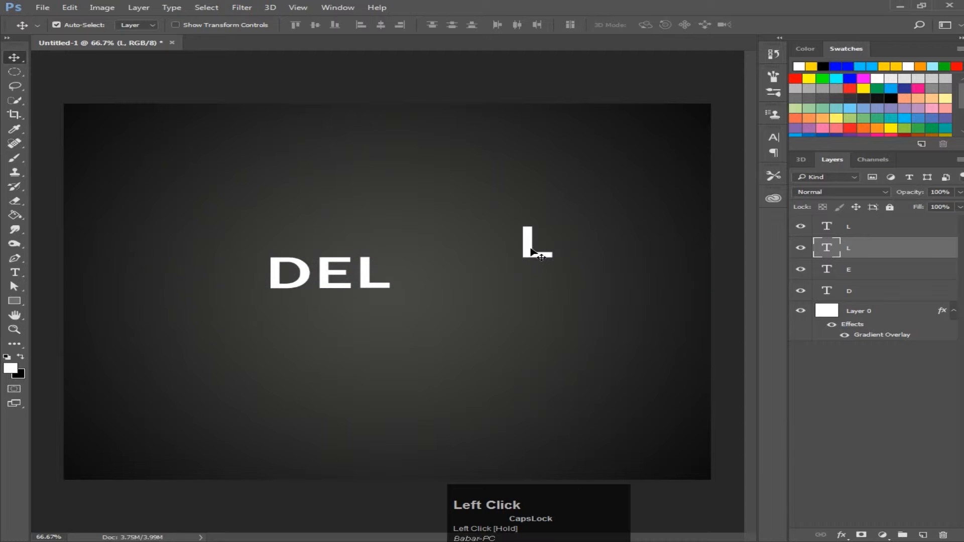
drag(528, 249, 406, 283)
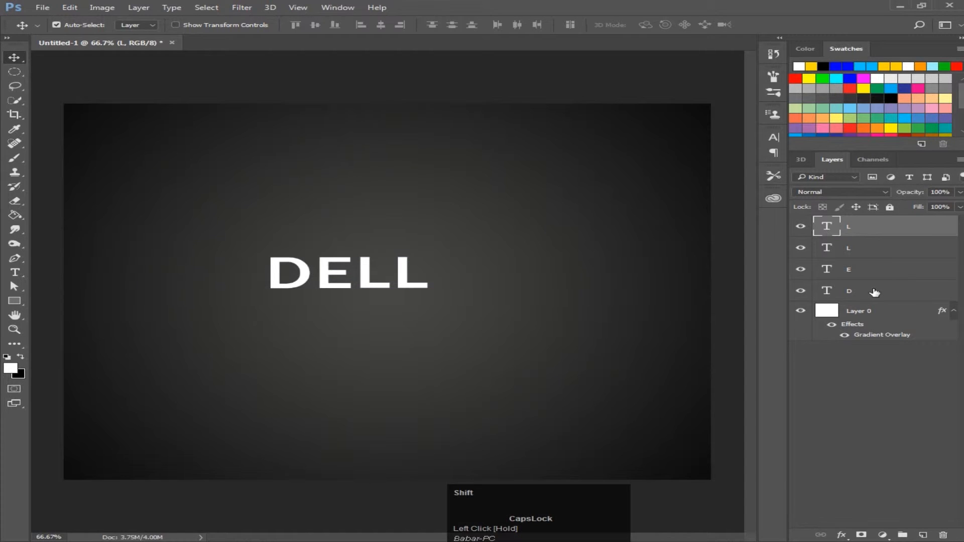
Scale all four letter layers together to 186% and center the word on the canvas at X 640 px, Y 512 px.
shift+click(874, 292)
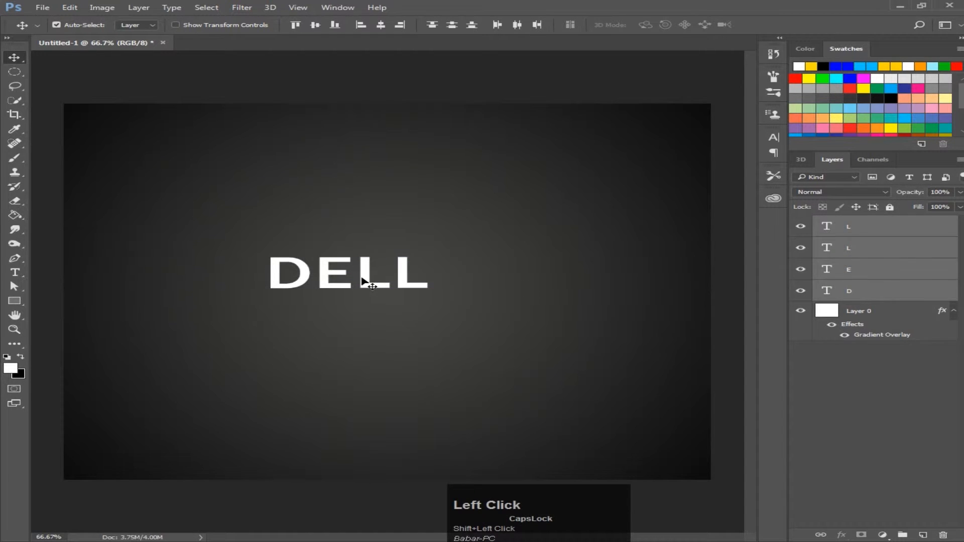
key(ctrl)
key(ctrl+t)
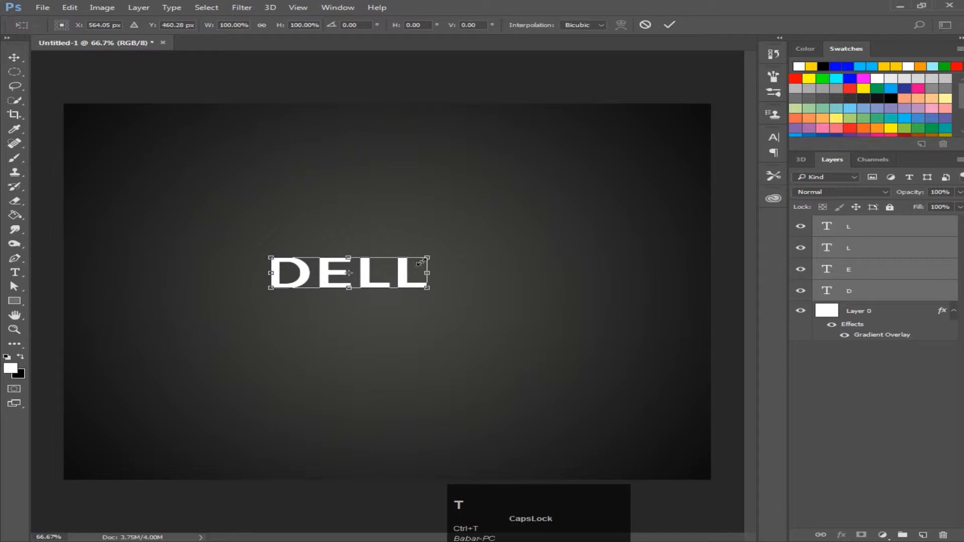
drag(428, 256, 543, 190)
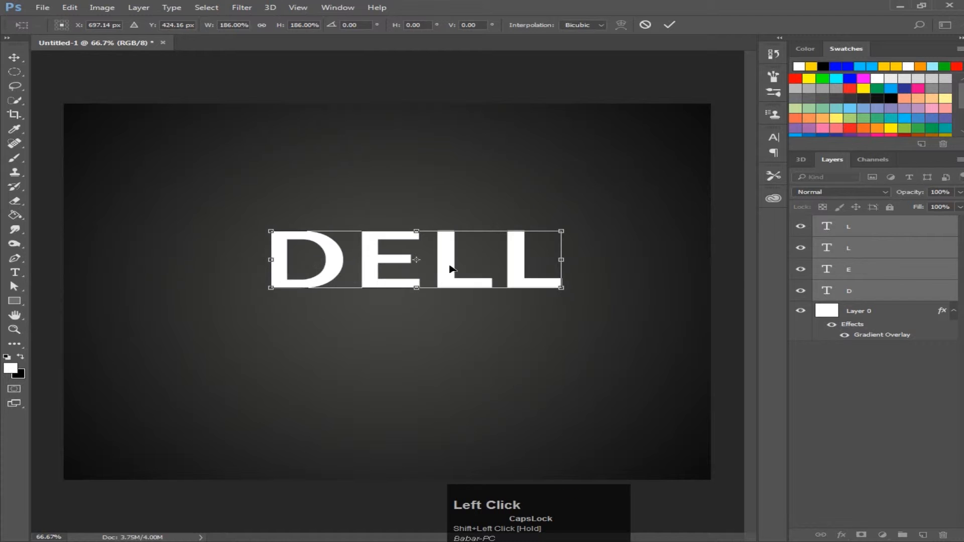
drag(447, 272, 421, 303)
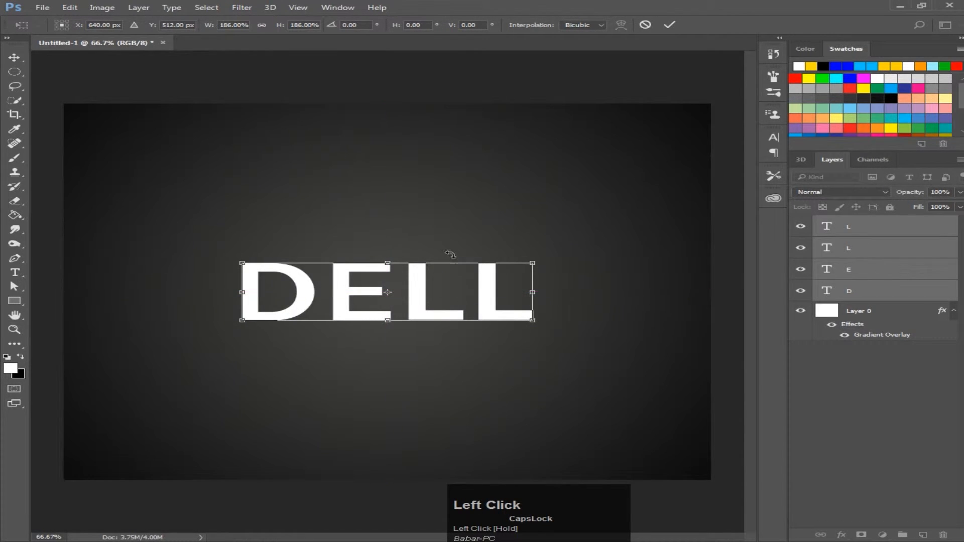
click(669, 24)
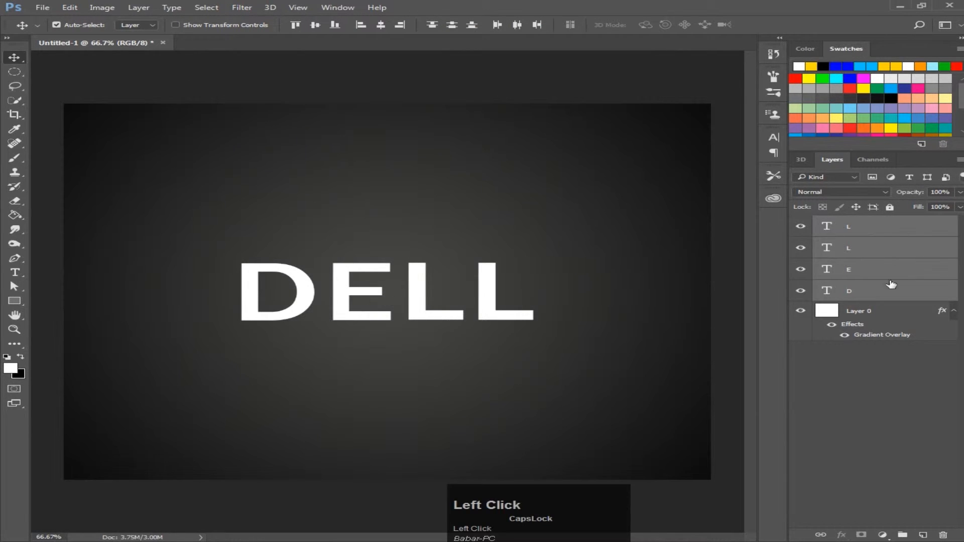
Rotate the letter E about -28.7° and shift it left so it touches the D.
click(880, 294)
click(862, 277)
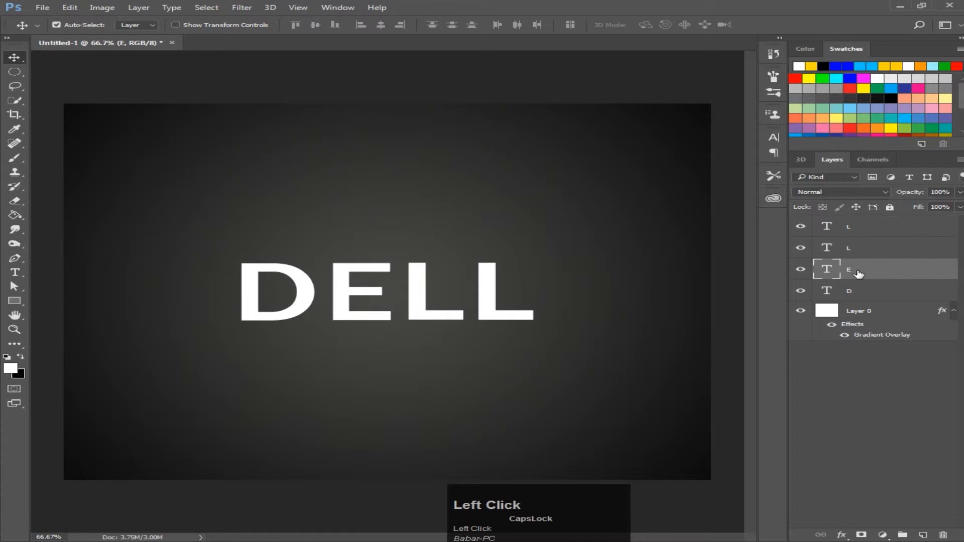
key(ctrl+t)
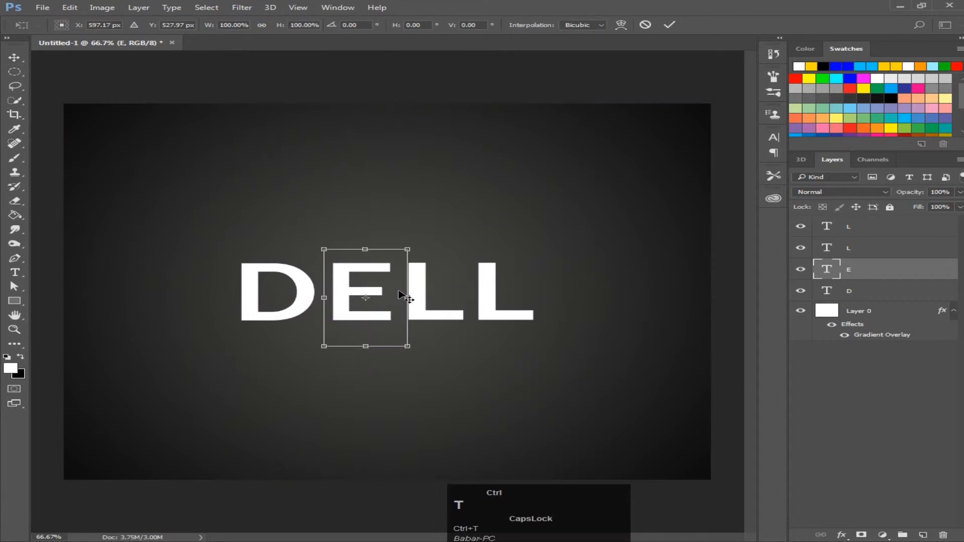
right_click(421, 291)
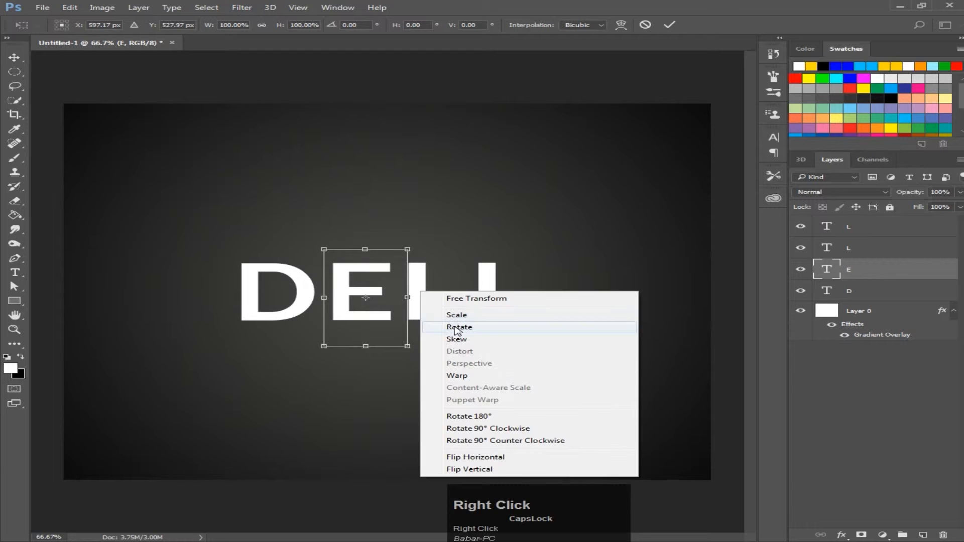
click(463, 328)
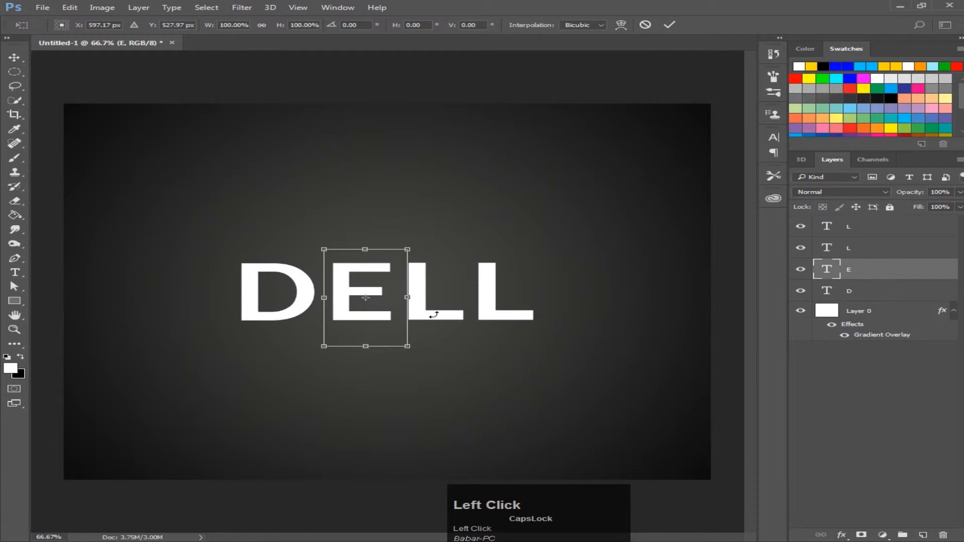
drag(432, 314, 390, 303)
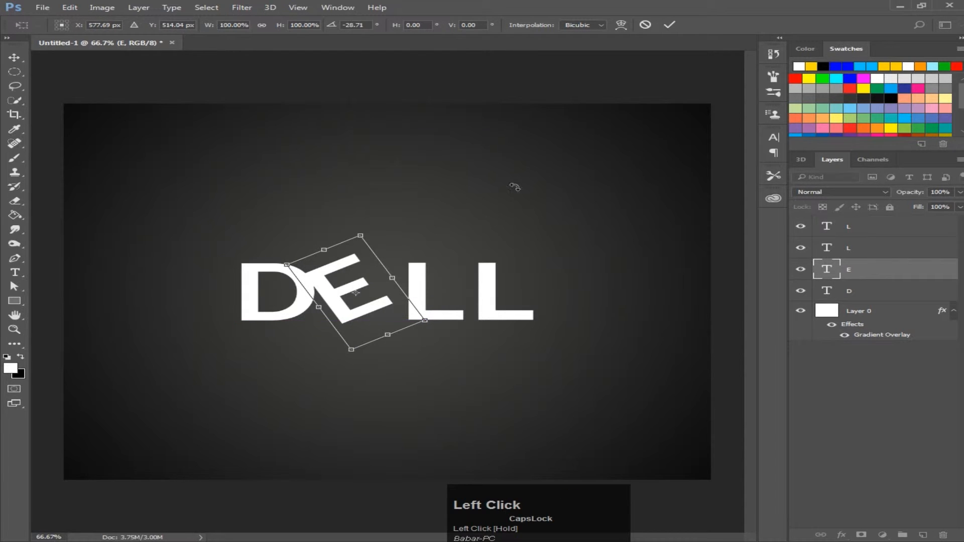
click(670, 25)
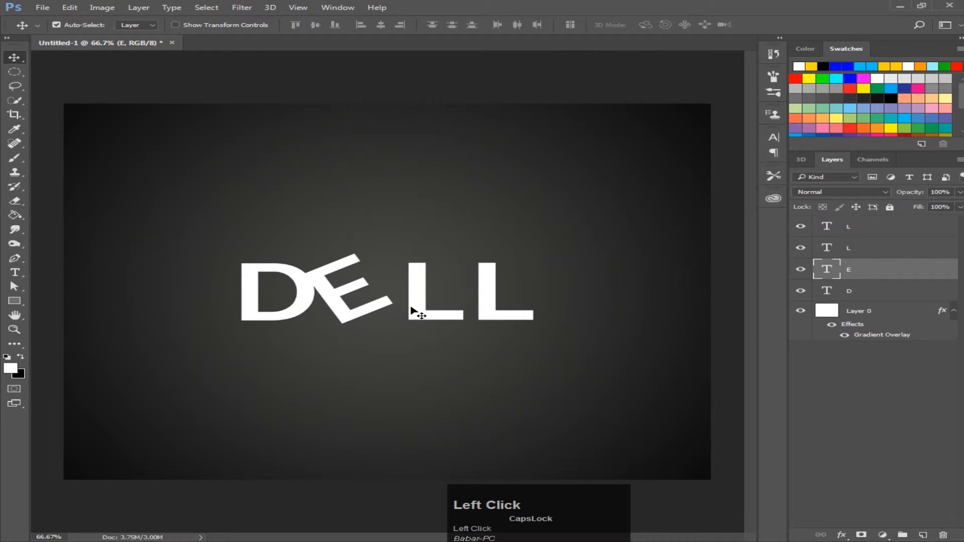
Move the first L left until its stem touches the tilted E.
drag(411, 310, 399, 311)
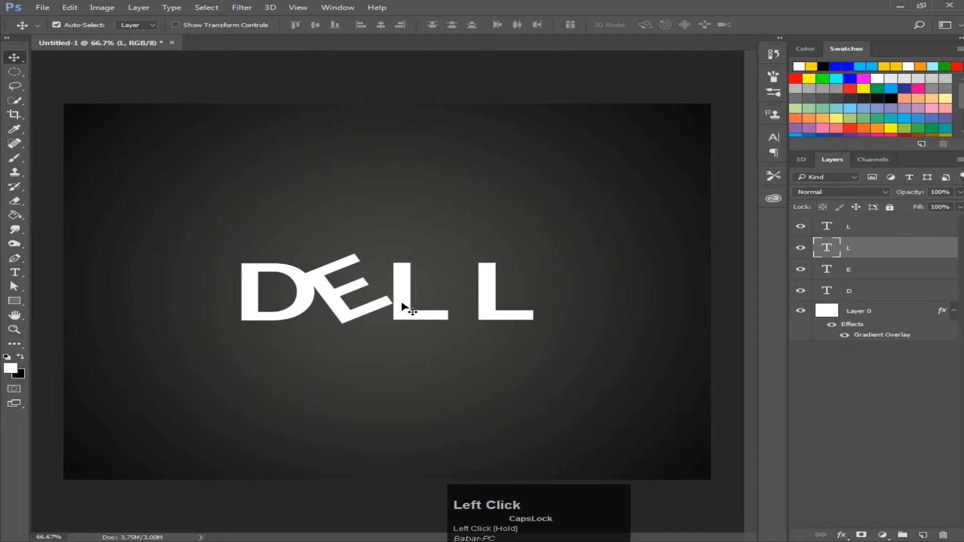
scroll(402, 304, up, 2)
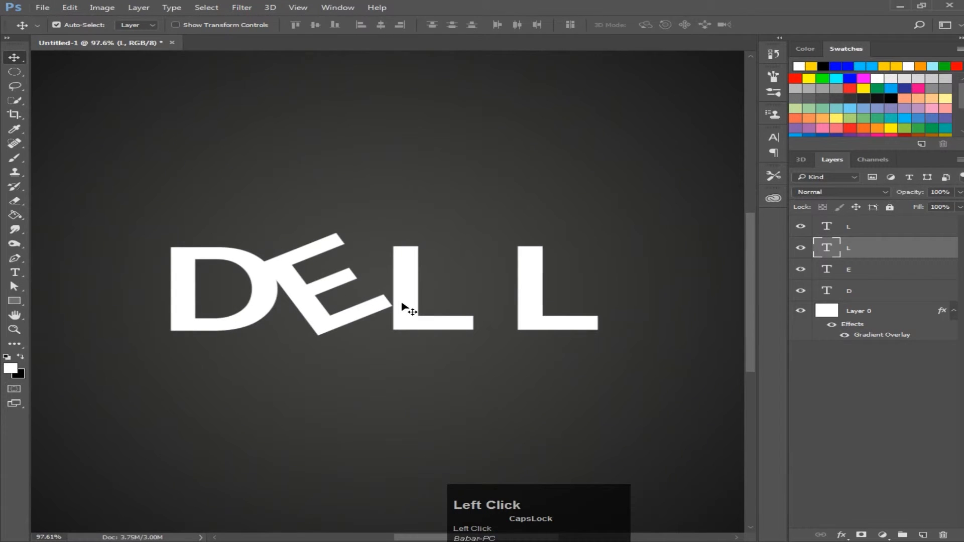
mouse_move(403, 304)
mouse_down()
mouse_move(423, 300)
mouse_move(401, 301)
mouse_up()
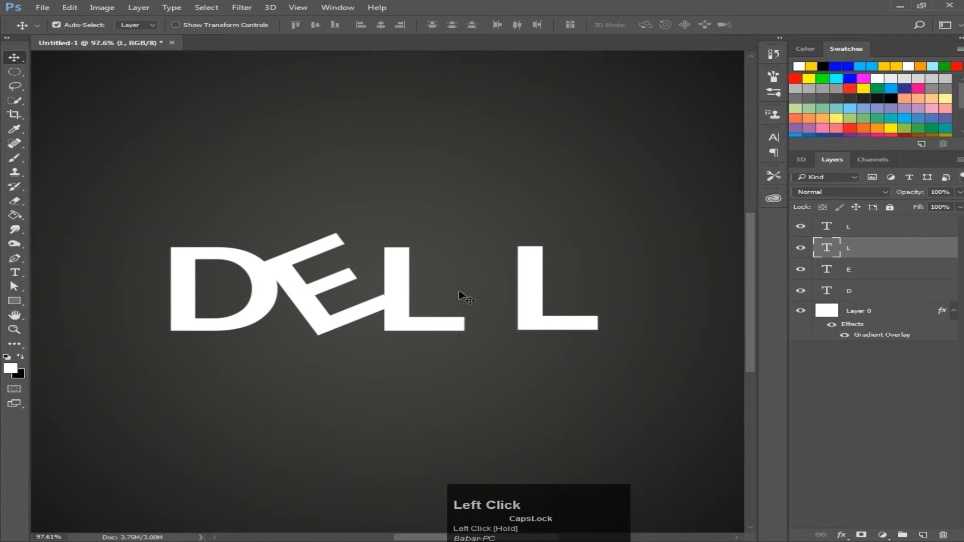
Move the last L left so it stands close beside the first L.
drag(527, 301, 493, 304)
scroll(426, 301, down, 3)
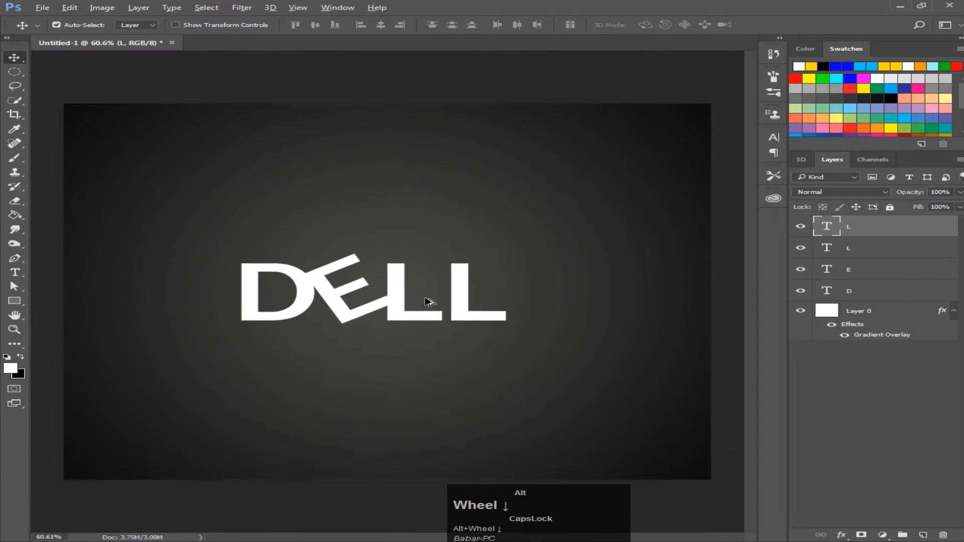
Rotate the letter E a further -3.63° and nudge it slightly down so it fits between the D and the first L.
click(339, 300)
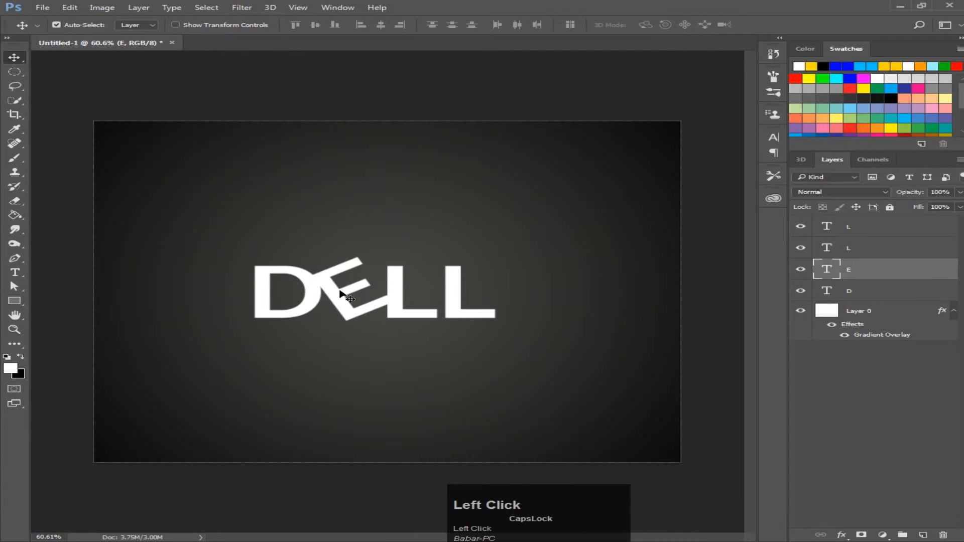
key(ctrl+t)
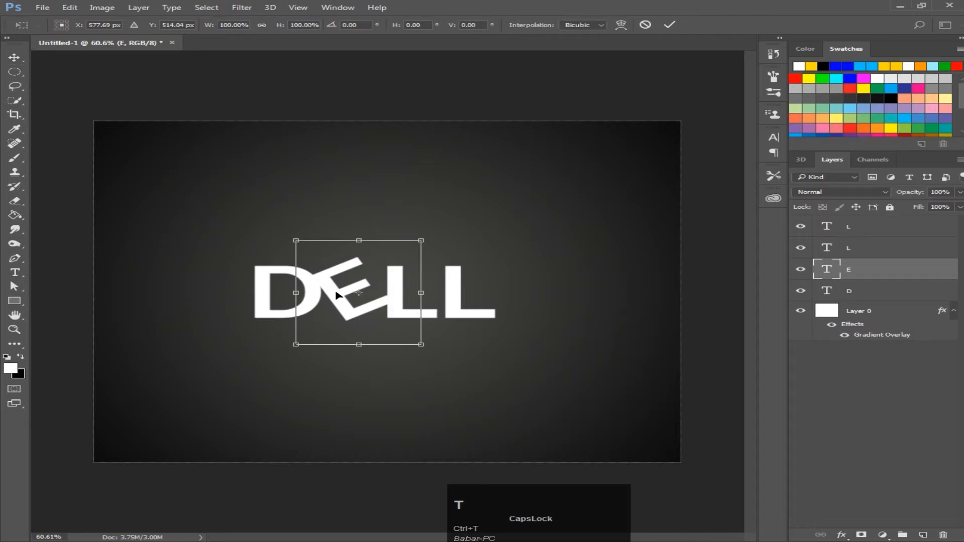
drag(433, 290, 431, 287)
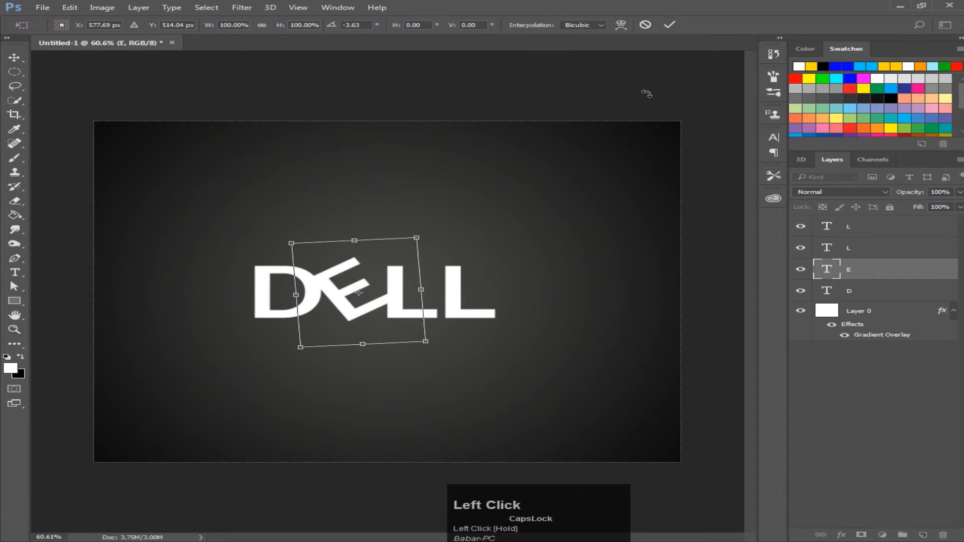
click(671, 25)
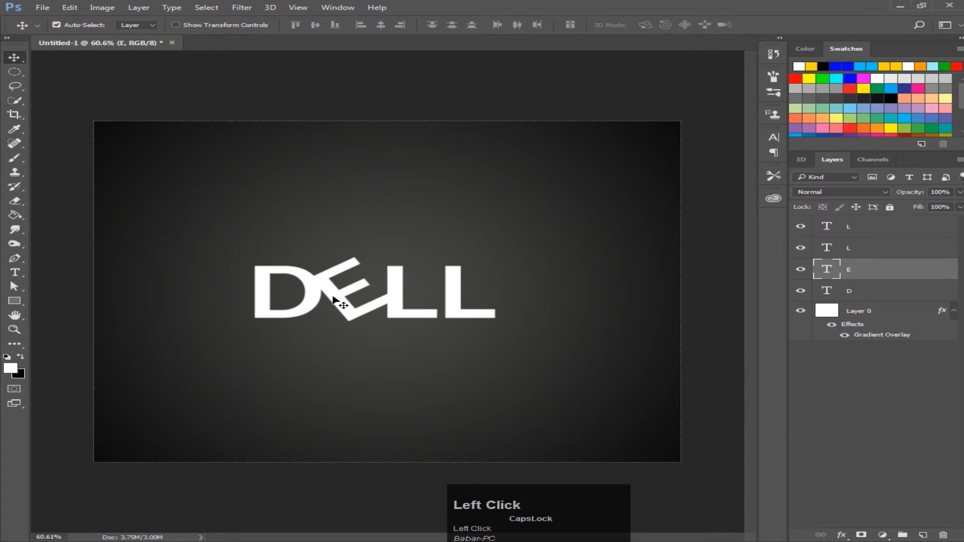
mouse_move(335, 301)
mouse_down()
mouse_move(320, 280)
mouse_move(338, 308)
mouse_move(349, 304)
mouse_up()
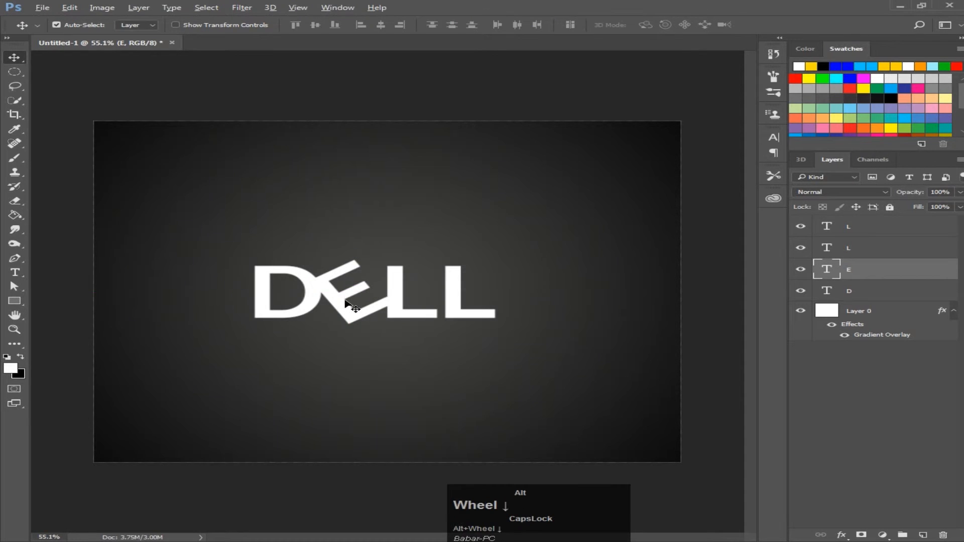
scroll(350, 303, down, 1)
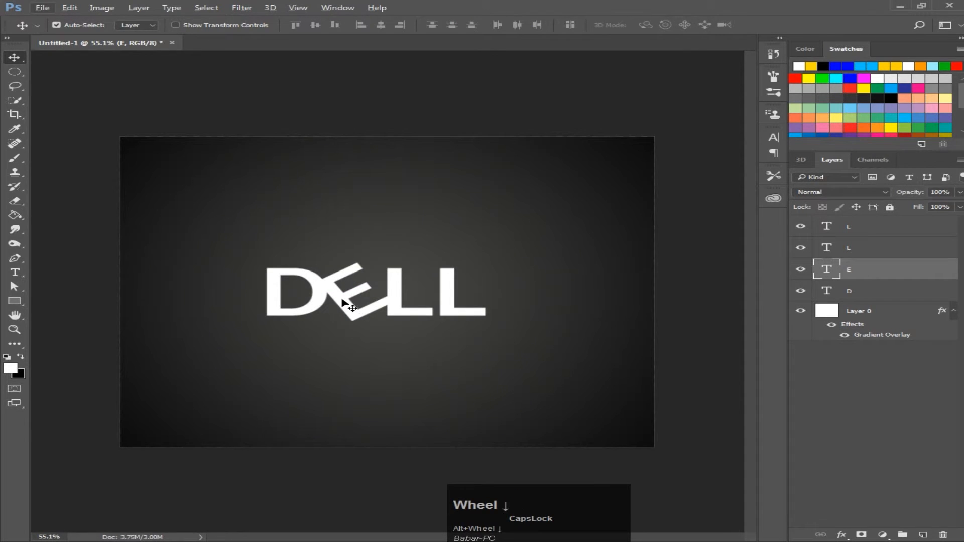
Rasterize the four letter layers and merge them into a single layer.
click(878, 230)
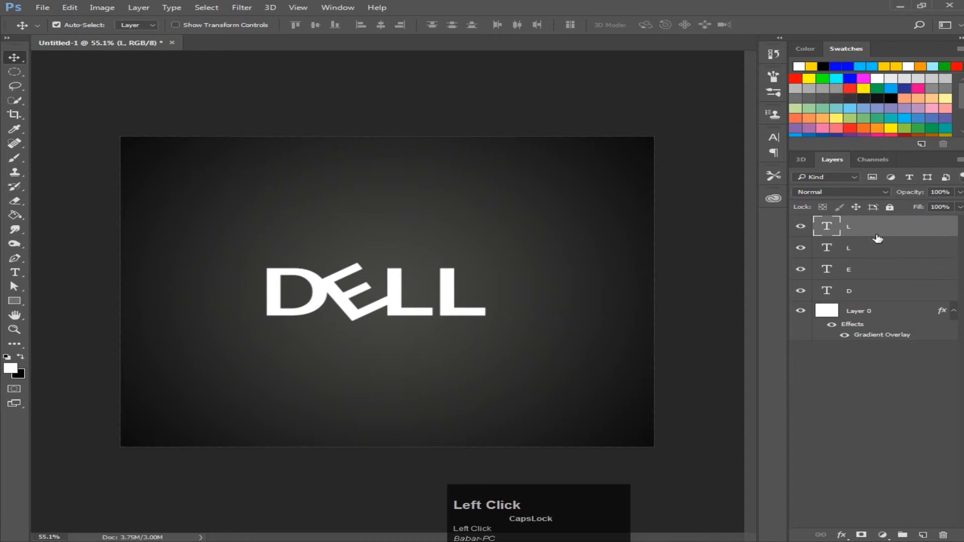
shift+click(883, 293)
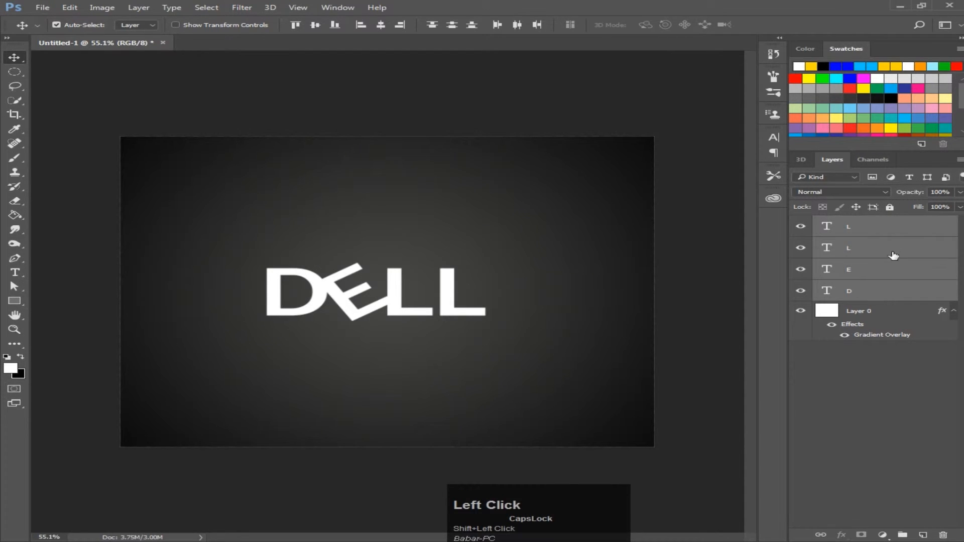
right_click(874, 251)
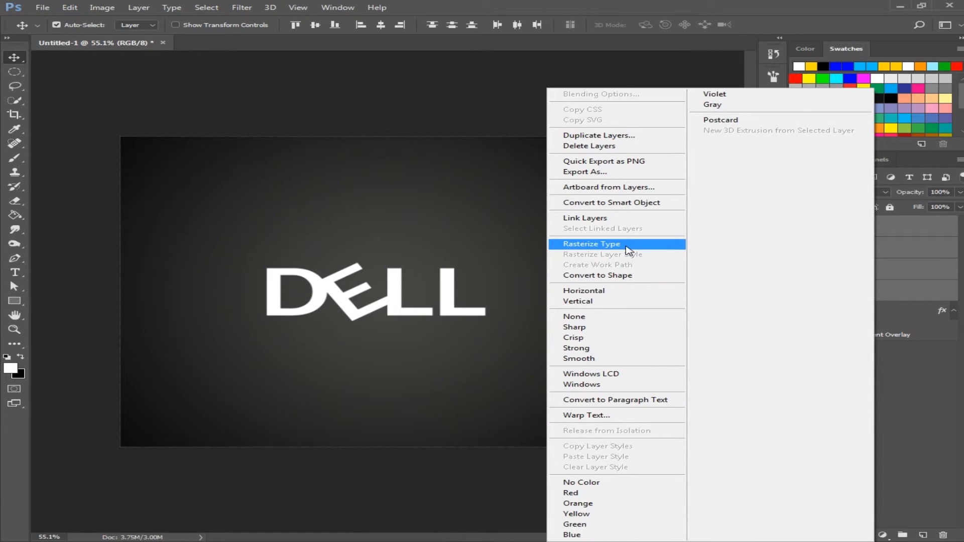
click(630, 249)
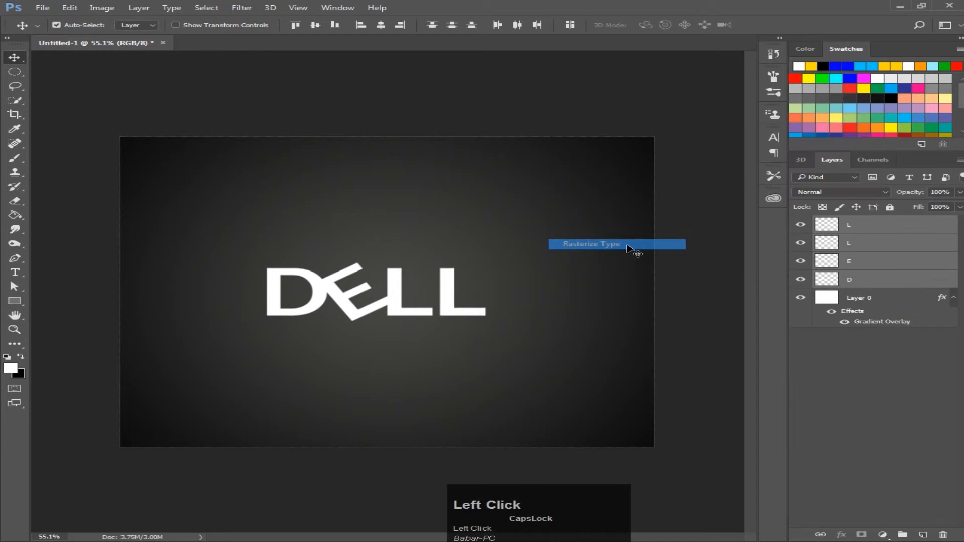
right_click(907, 227)
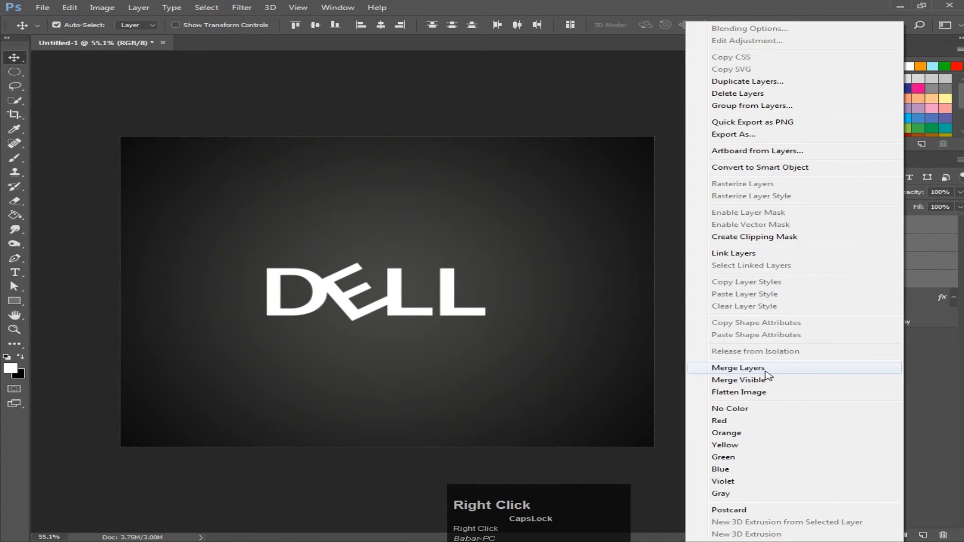
click(765, 372)
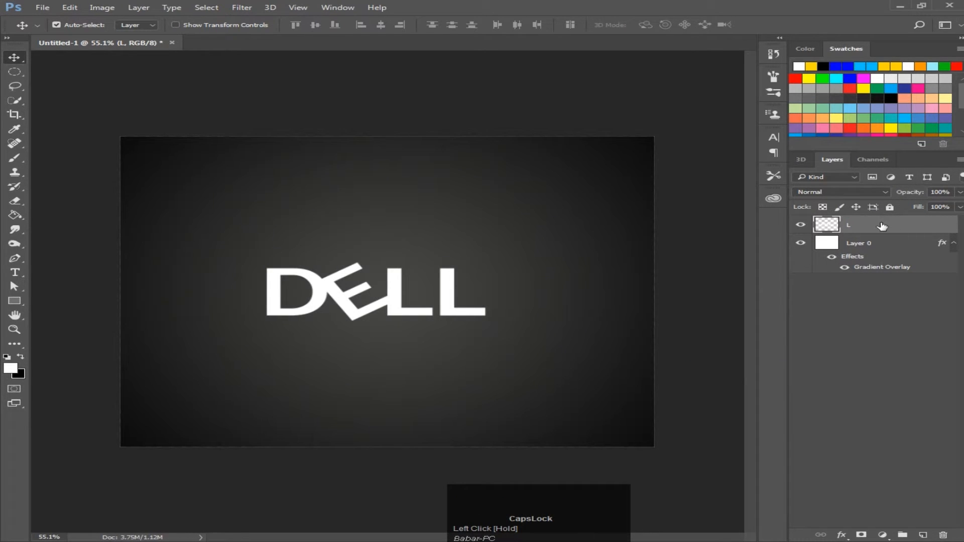
Add a Bevel & Emboss effect with Texture to the merged lettering layer and reduce the texture depth.
right_click(916, 230)
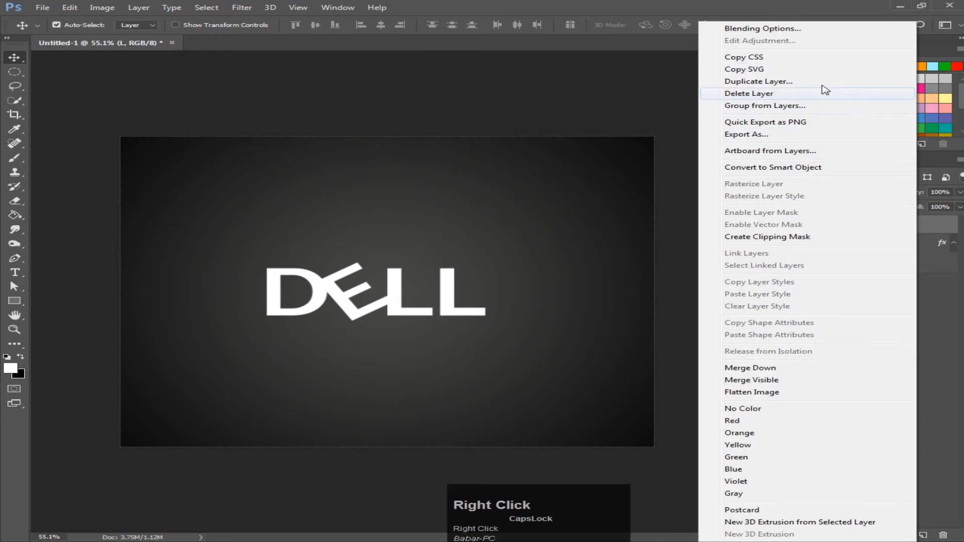
click(802, 30)
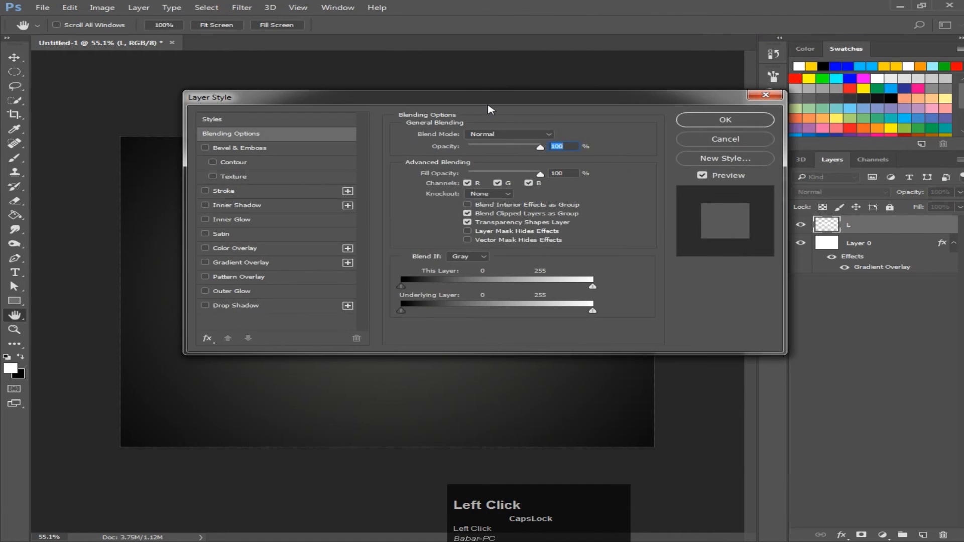
drag(488, 105, 573, 106)
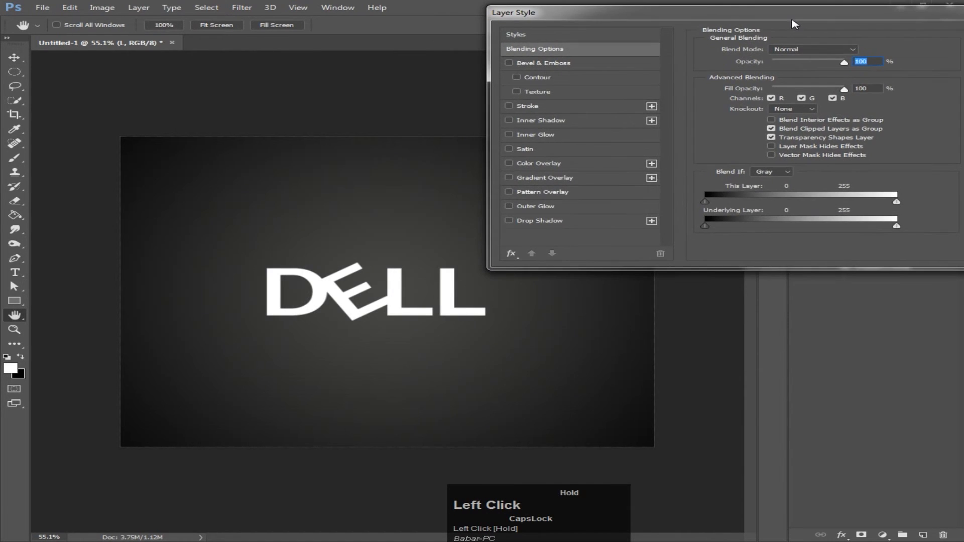
click(517, 92)
click(569, 93)
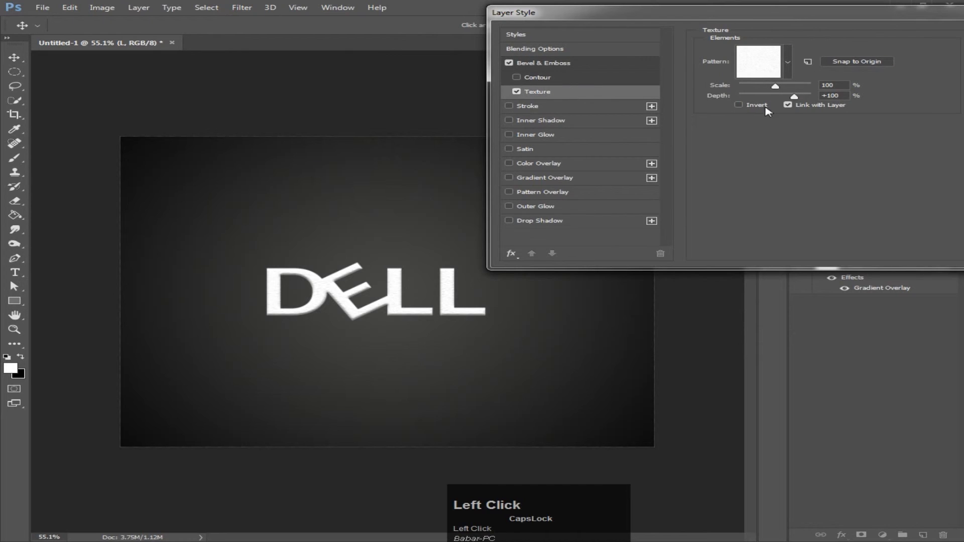
drag(795, 99, 778, 100)
Add a radial Gradient Overlay to the lettering and set its angle to 32°.
click(532, 178)
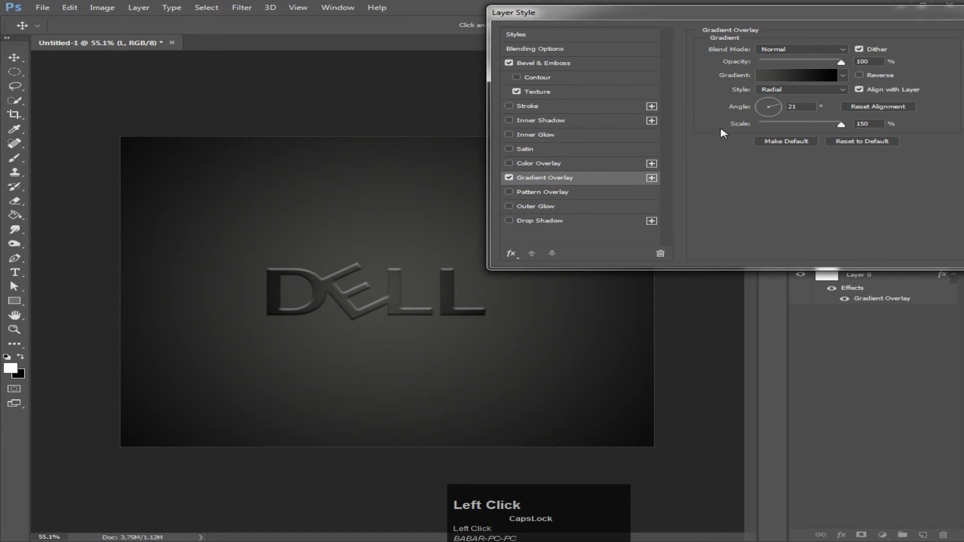
click(779, 111)
click(771, 101)
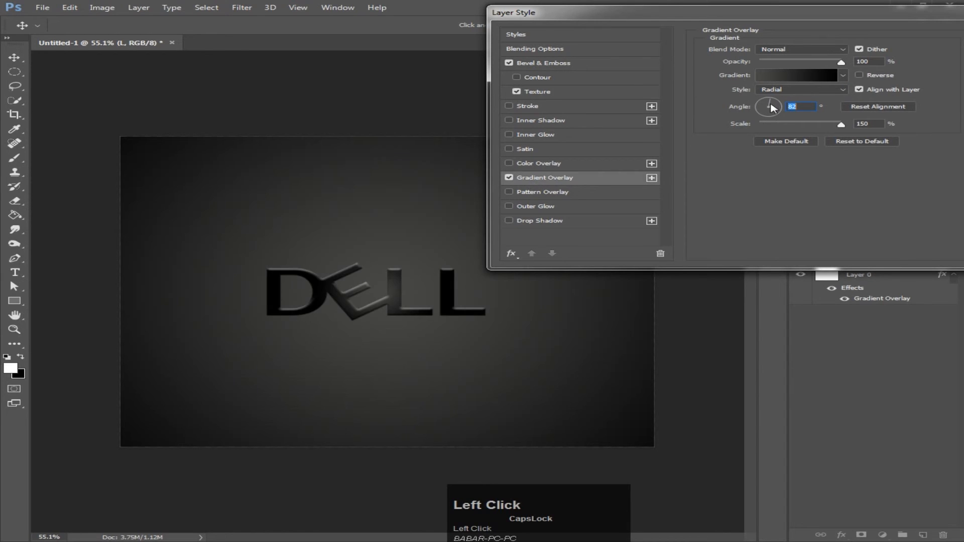
click(765, 110)
click(775, 103)
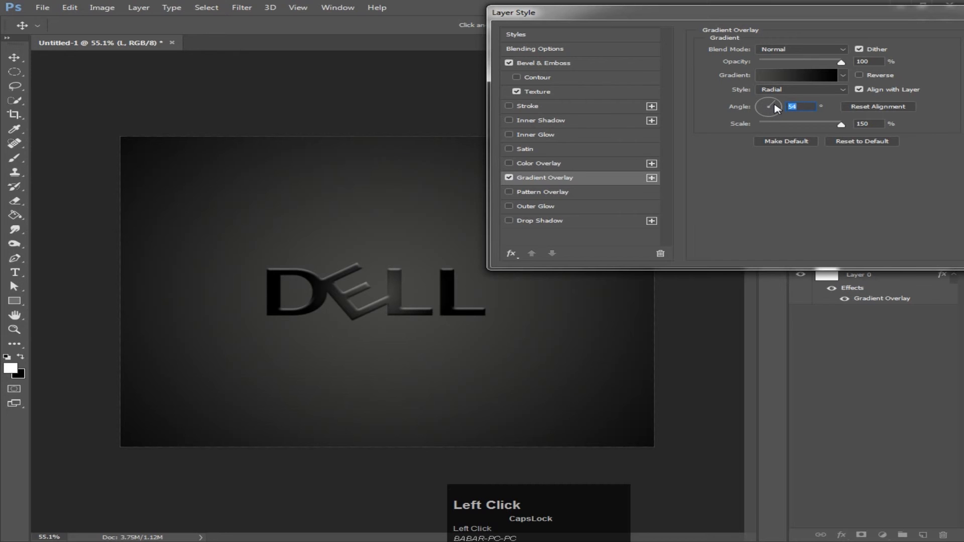
click(778, 108)
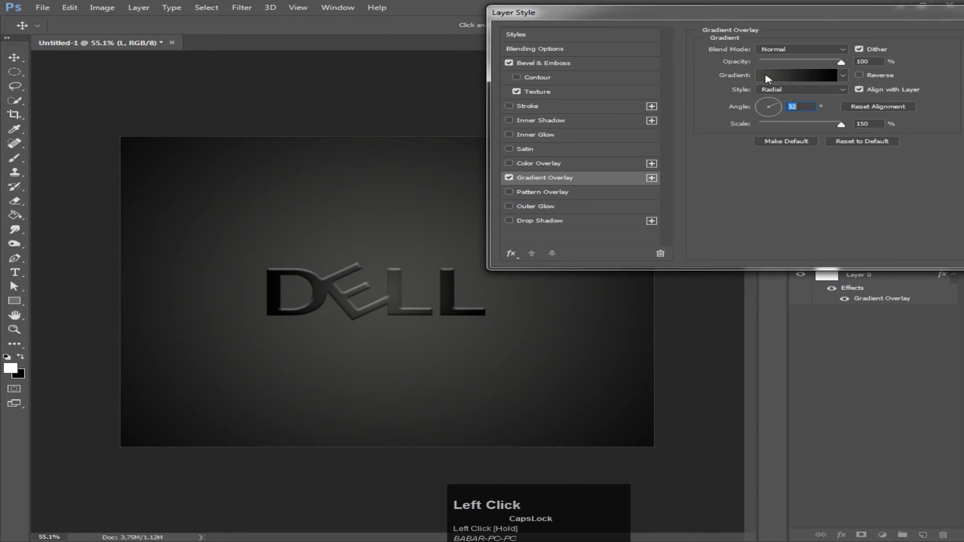
Change the starting color stop of the lettering's overlay gradient to gray #555555.
click(791, 76)
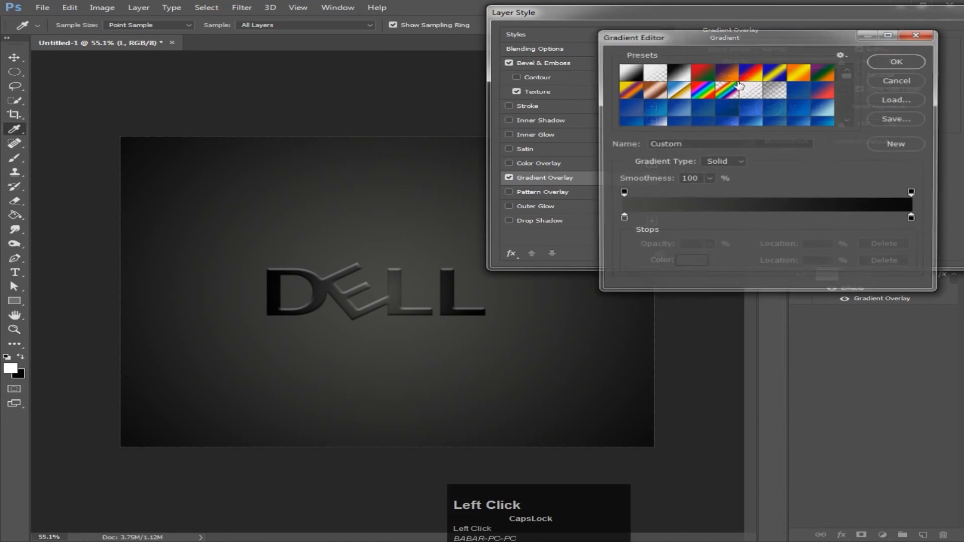
click(621, 219)
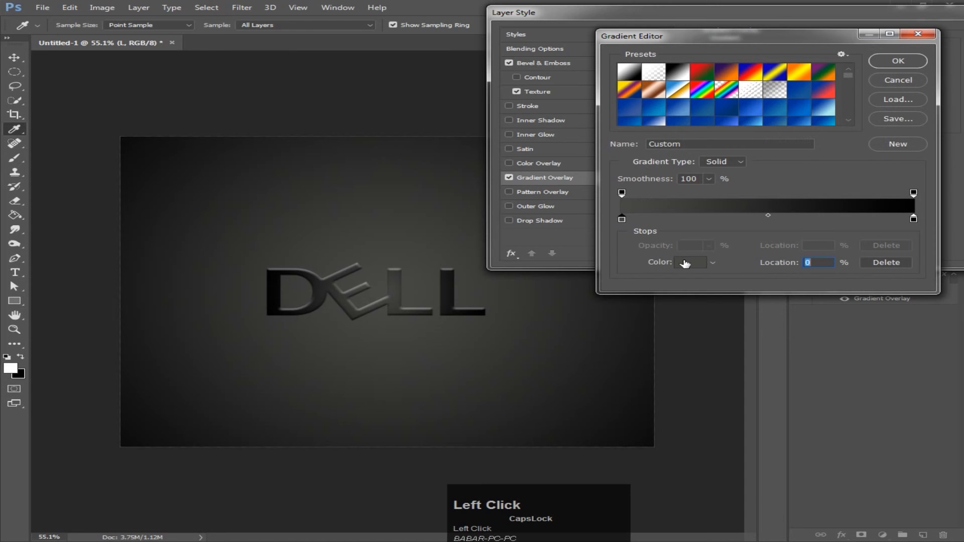
click(687, 262)
click(450, 191)
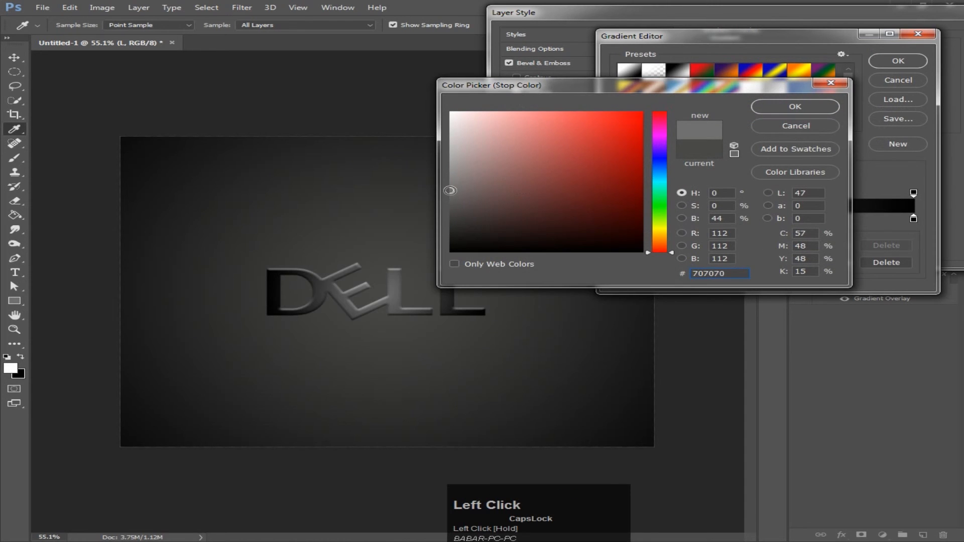
mouse_move(454, 189)
mouse_down()
mouse_move(450, 201)
mouse_move(462, 200)
mouse_move(450, 206)
mouse_up()
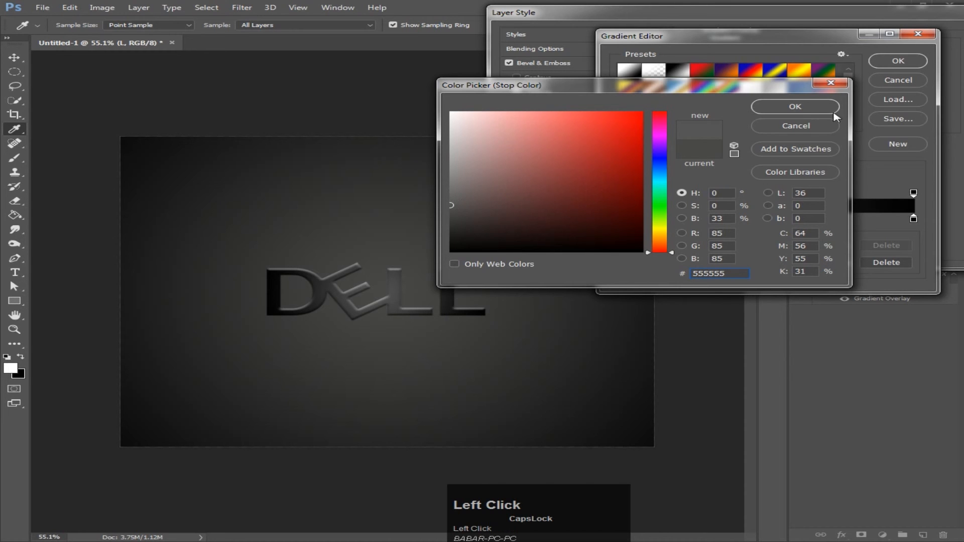
click(798, 107)
click(901, 61)
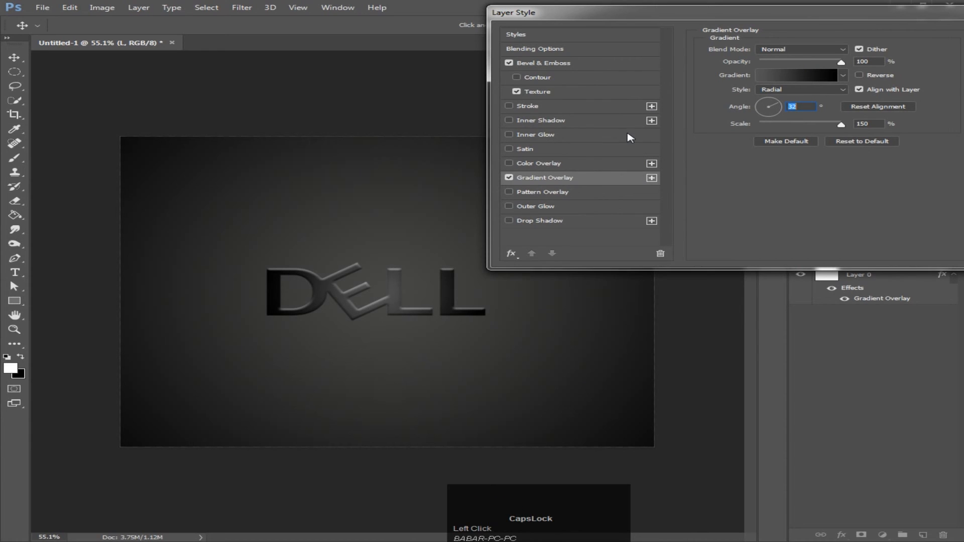
Add a Drop Shadow reset to its defaults, set angle 0°, distance 15 px and opacity 80%, and apply the layer style.
click(509, 222)
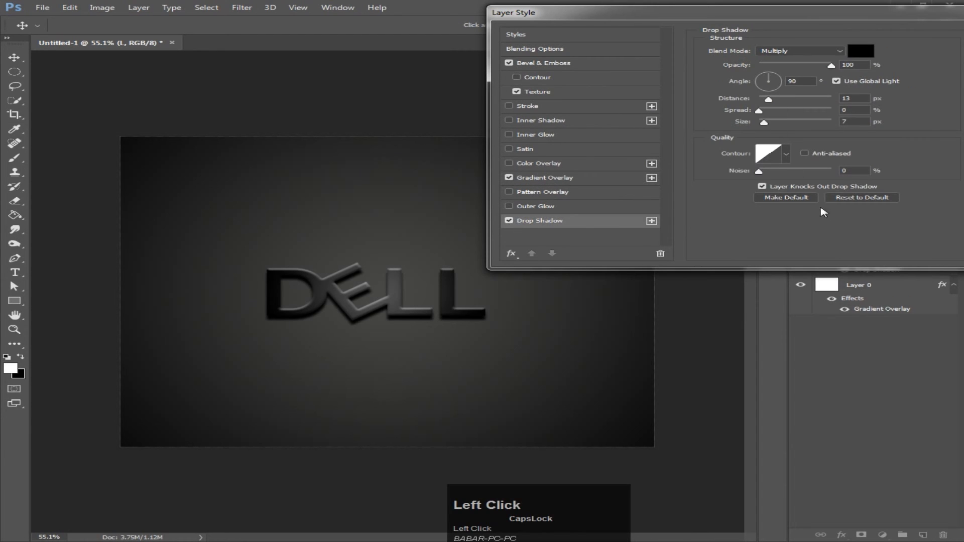
click(848, 198)
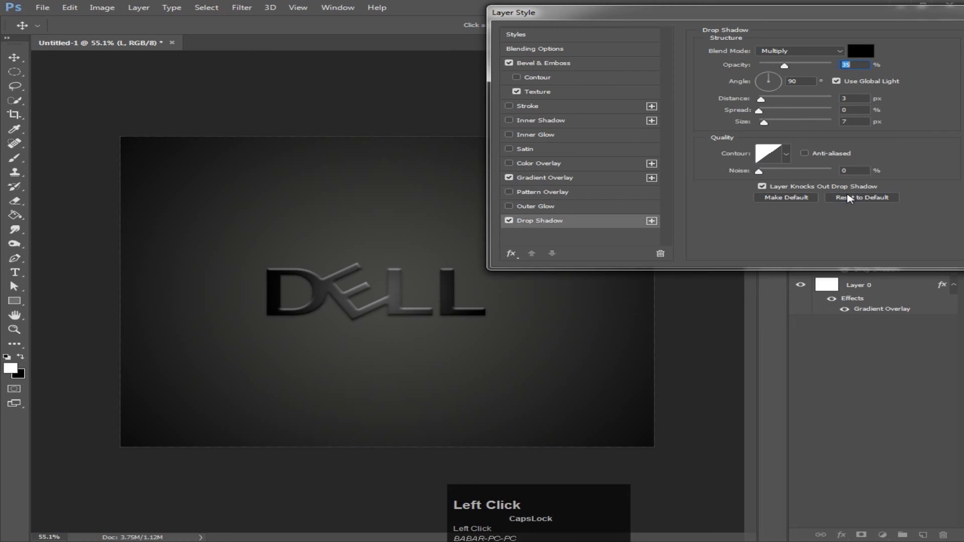
click(778, 84)
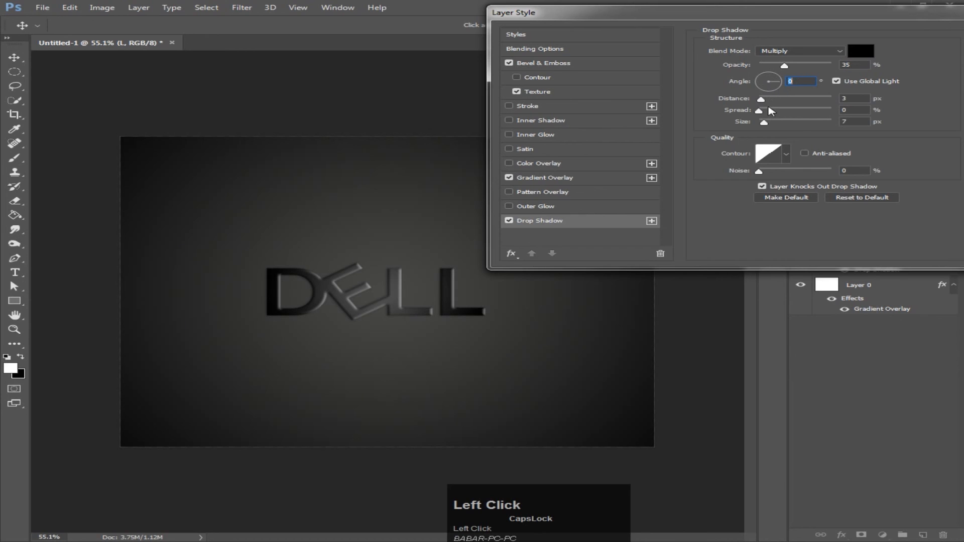
drag(763, 102, 776, 104)
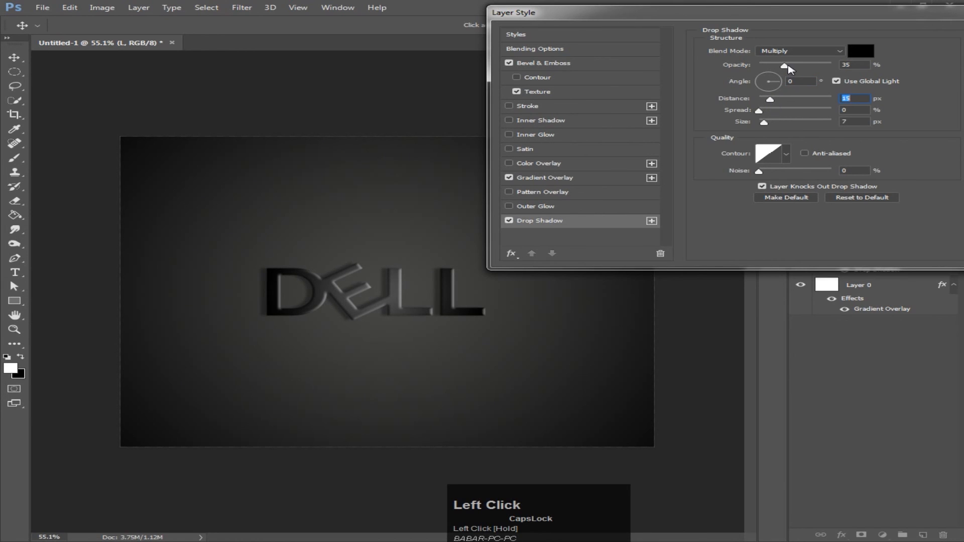
mouse_move(807, 67)
mouse_down()
mouse_move(815, 69)
mouse_move(805, 72)
mouse_up()
drag(810, 72, 814, 74)
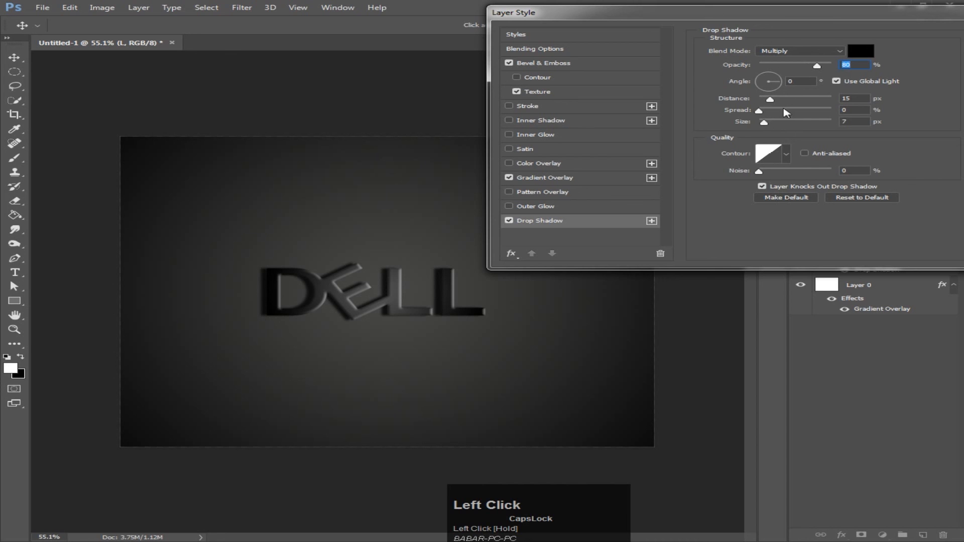
drag(809, 16, 698, 20)
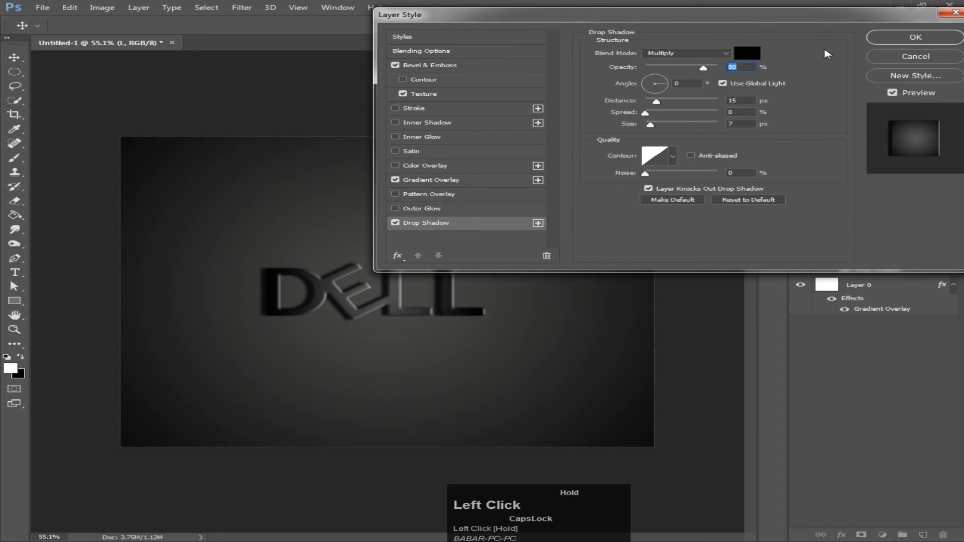
click(913, 38)
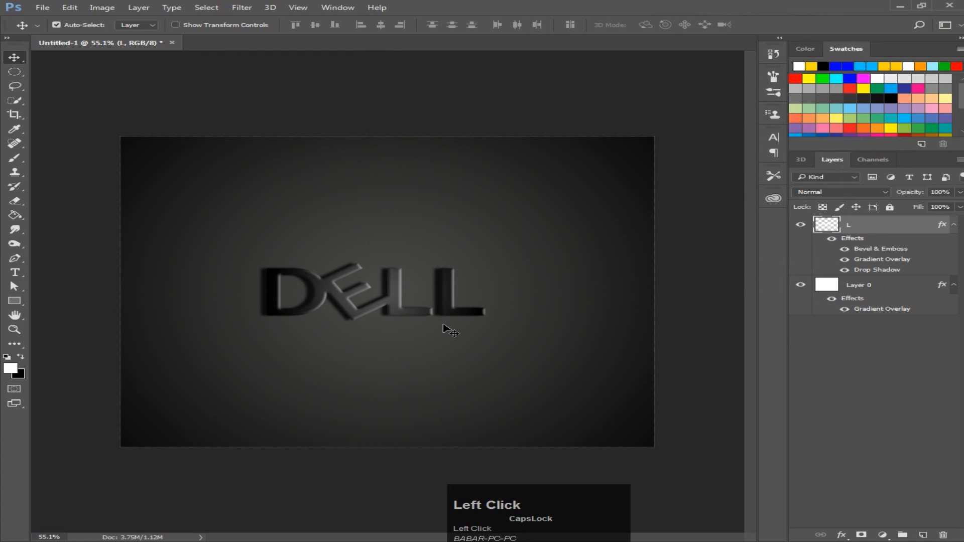
scroll(443, 328, up, 1)
scroll(445, 327, up, 1)
scroll(452, 318, down, 1)
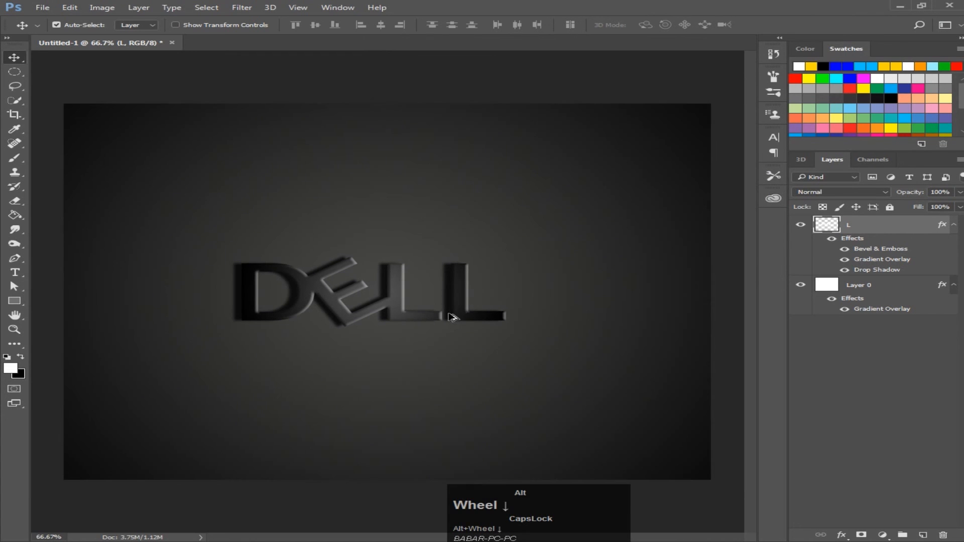